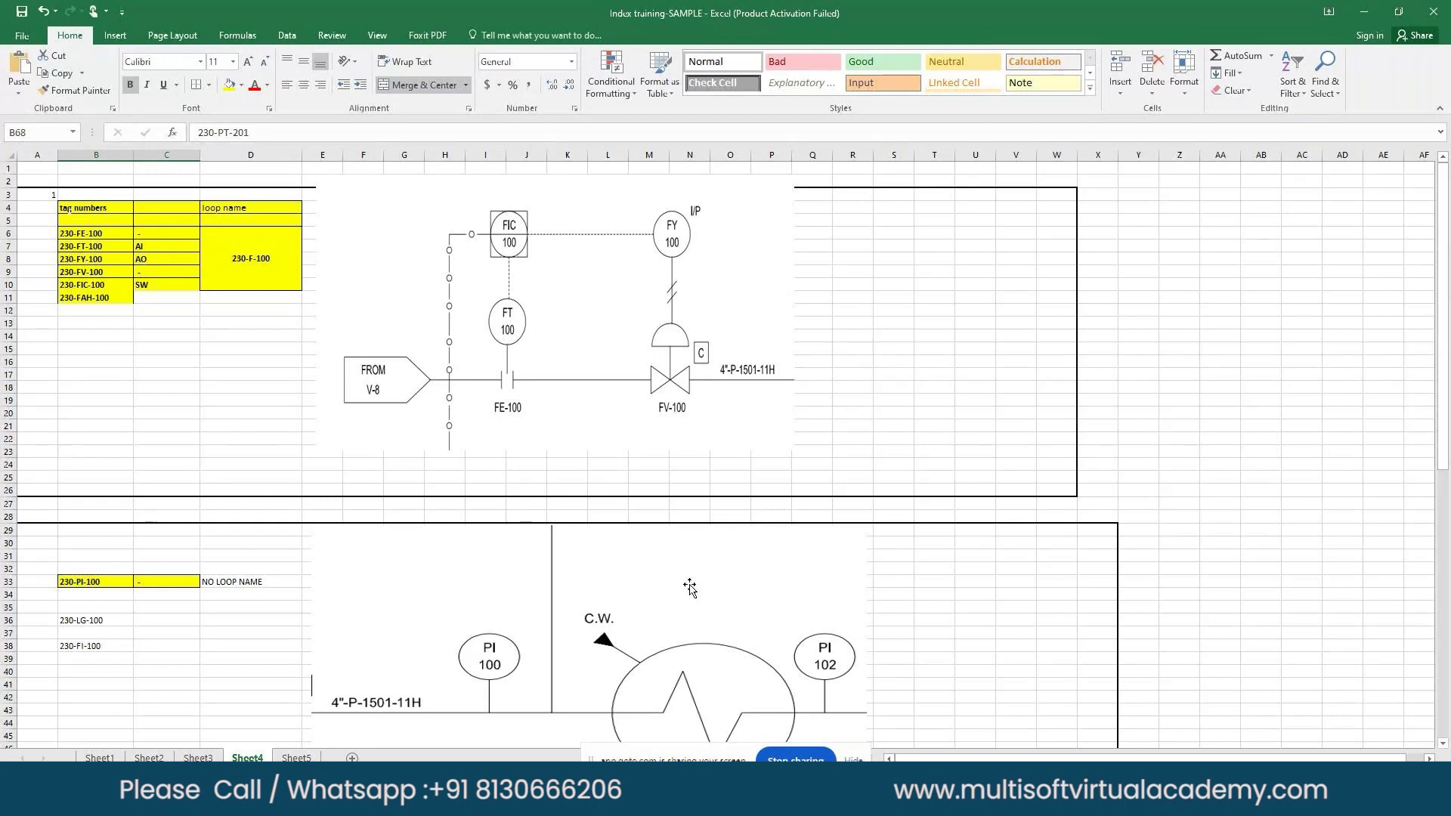
Select the loop tags 230-FE-100 through 230-FV-100, then 230-FIC-100
{"action": "scroll", "coordinate": [691, 587], "scroll_direction": "up", "scroll_amount": 2, "text": "ctrl"}
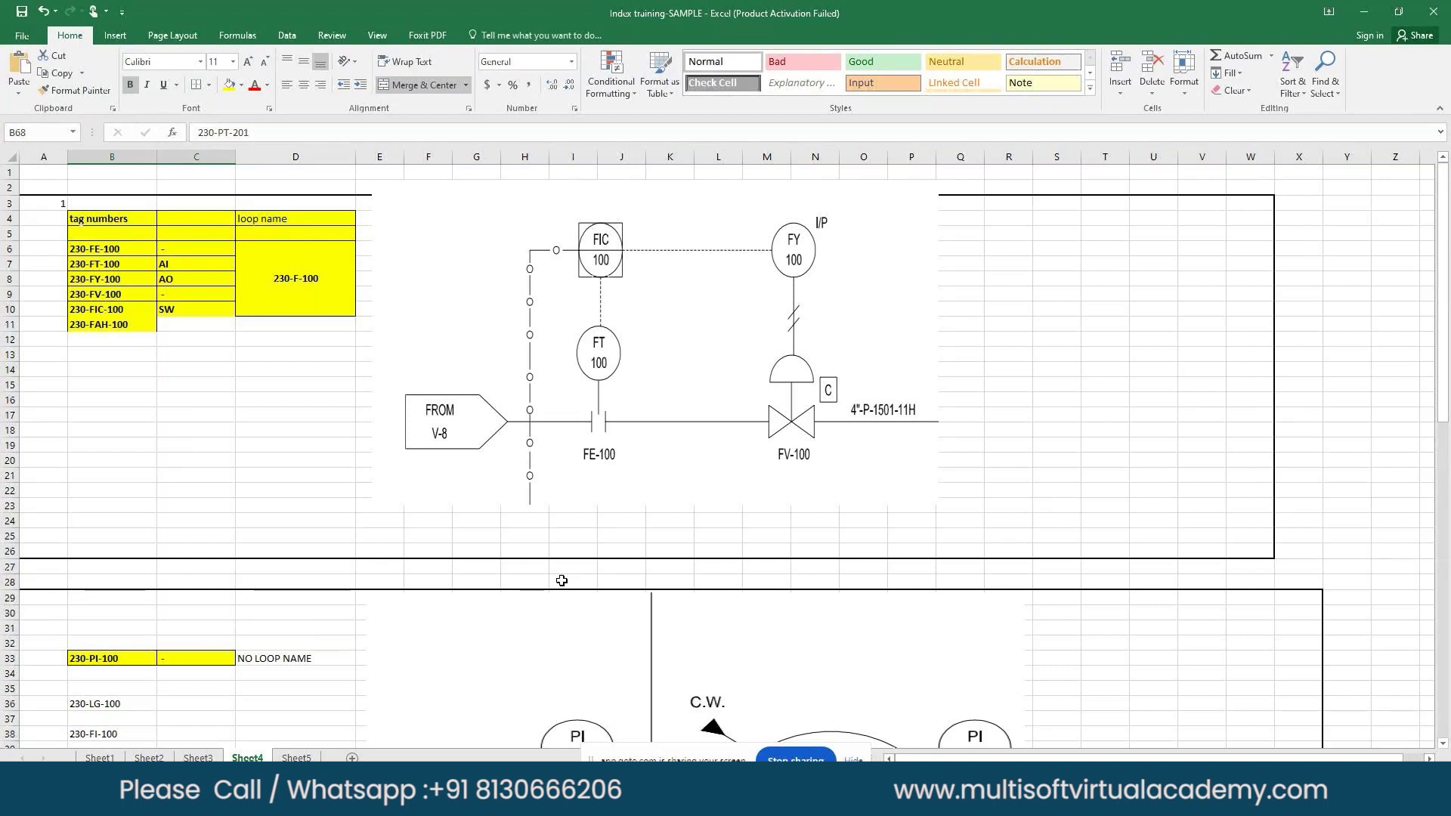
{"action": "scroll", "coordinate": [444, 460], "scroll_direction": "up", "scroll_amount": 1, "text": "ctrl"}
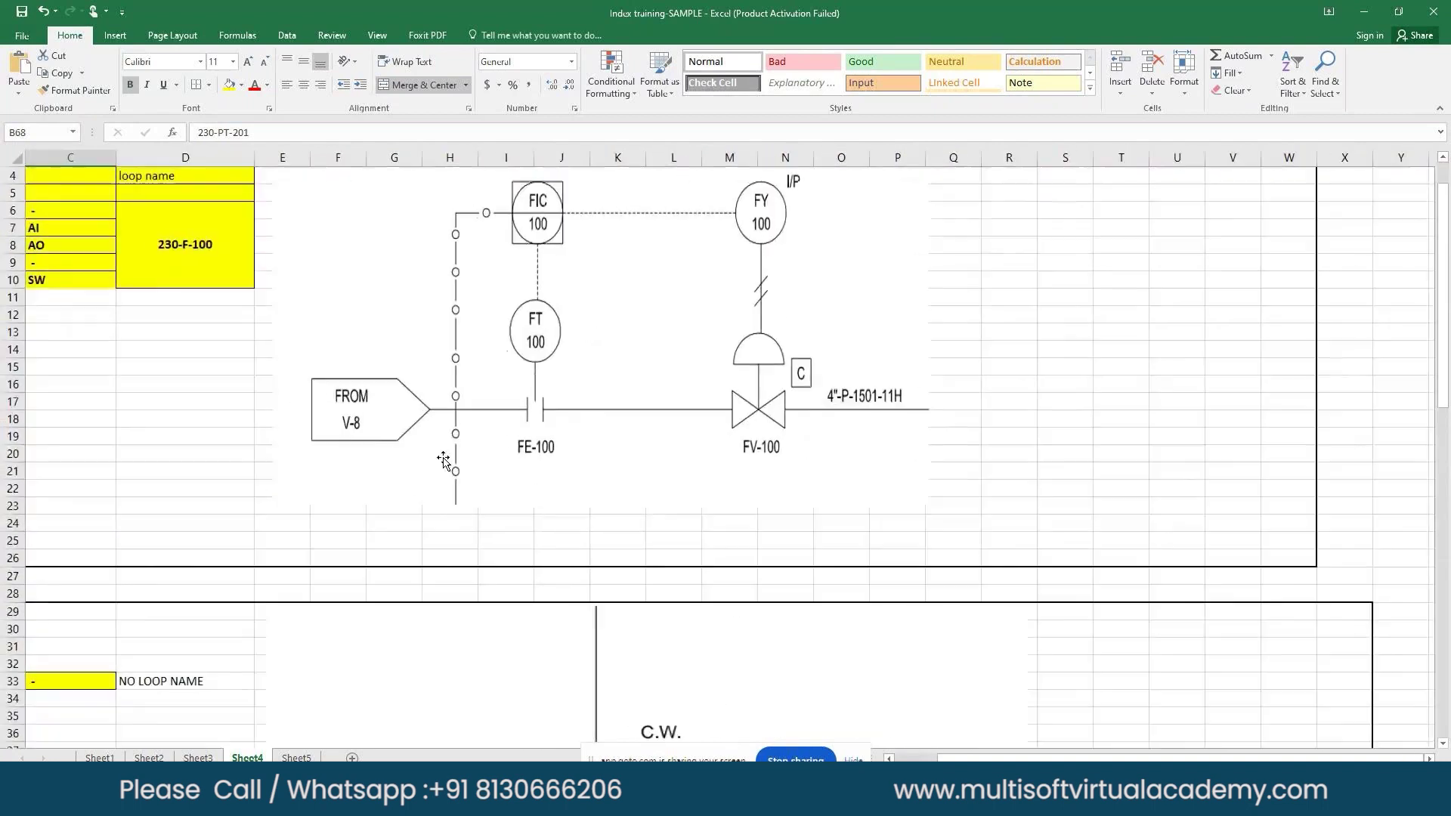
{"action": "scroll", "coordinate": [571, 446], "scroll_direction": "up", "scroll_amount": 1}
{"action": "scroll", "coordinate": [727, 657], "scroll_direction": "left", "scroll_amount": 2}
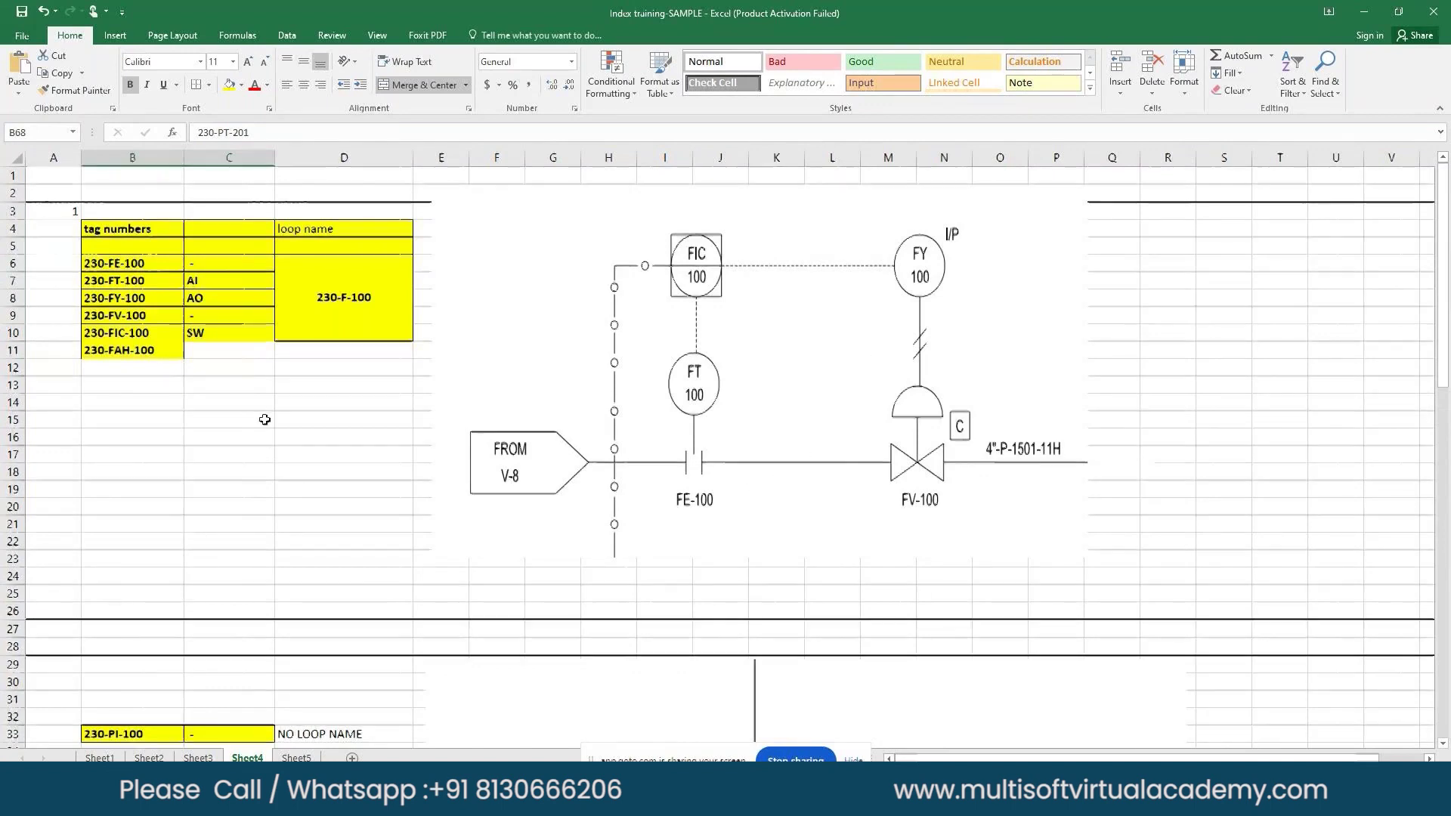
{"action": "scroll", "coordinate": [265, 419], "scroll_direction": "up", "scroll_amount": 1, "text": "ctrl"}
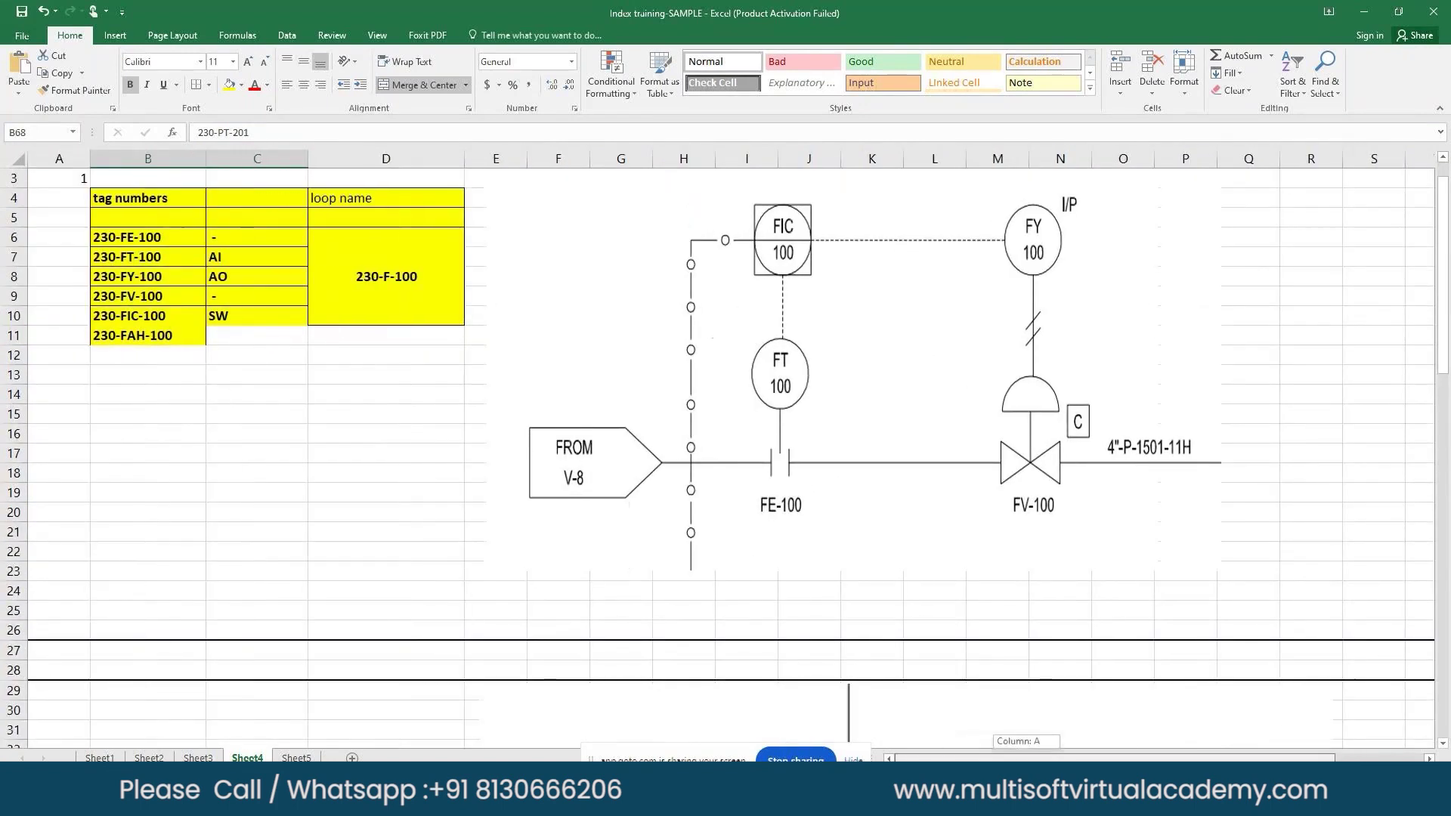
{"action": "scroll", "coordinate": [664, 638], "scroll_direction": "up", "scroll_amount": 1}
{"action": "left_click", "coordinate": [143, 275]}
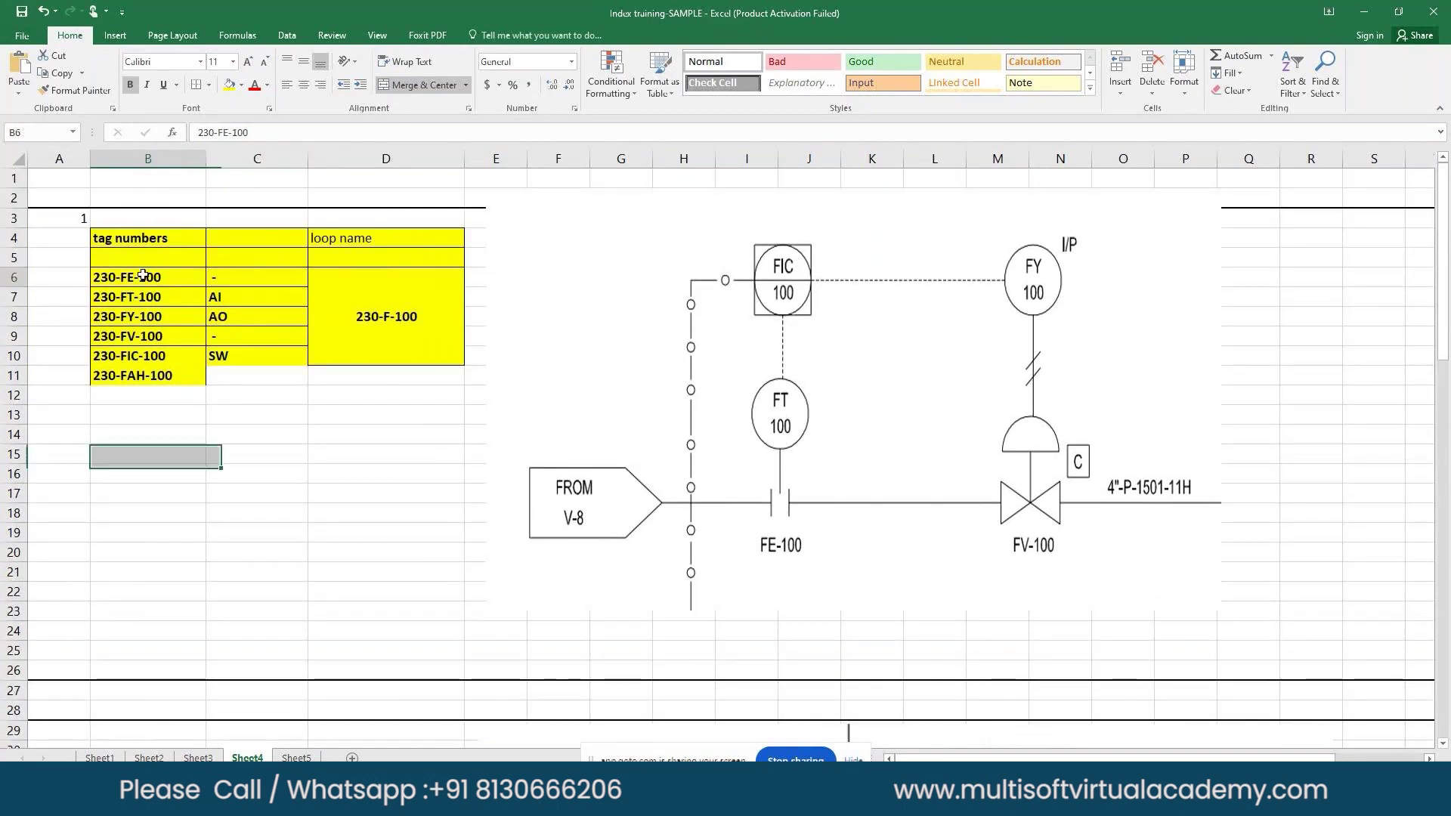
{"action": "left_click_drag", "start_coordinate": [143, 275], "coordinate": [155, 337]}
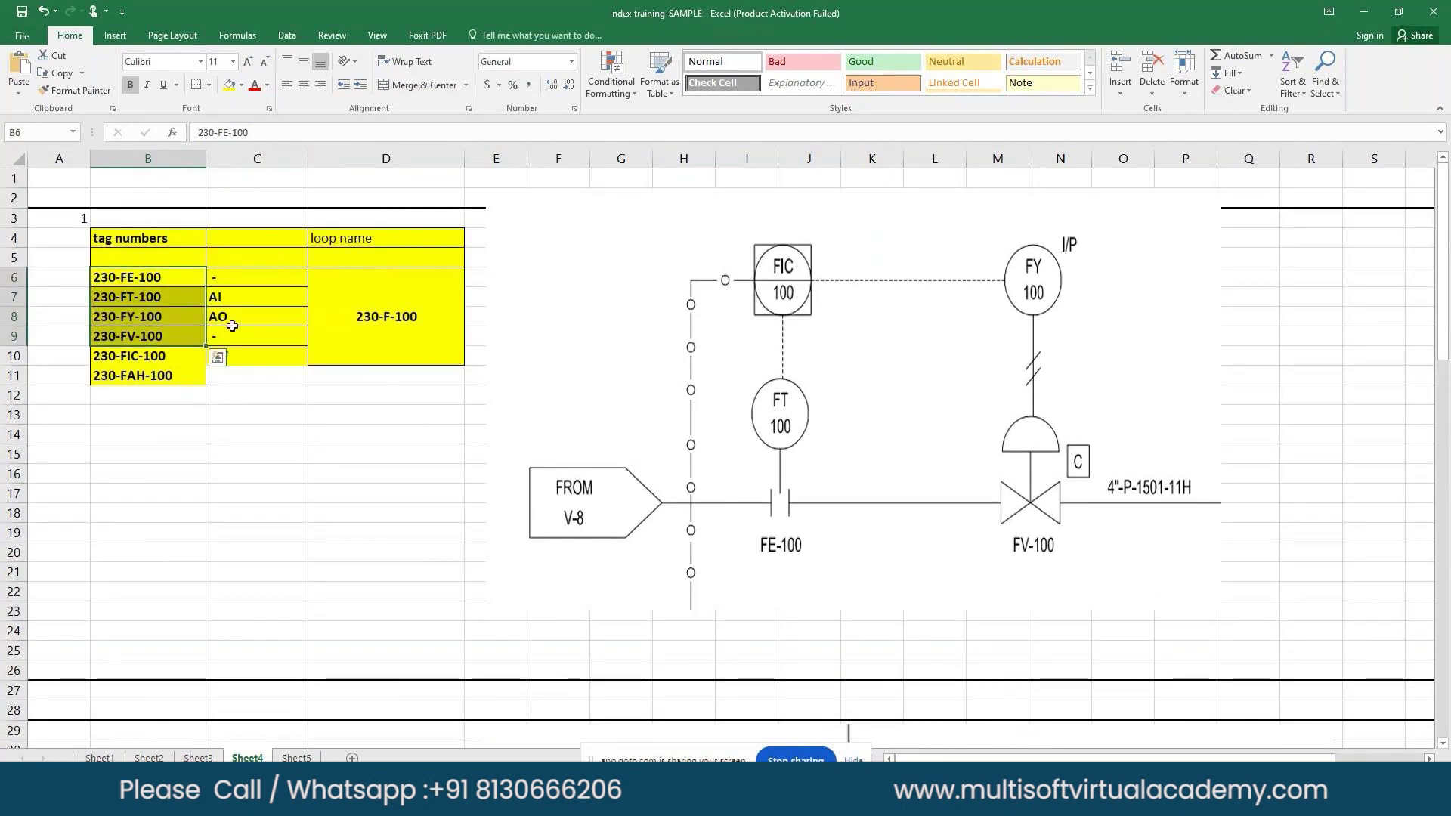
{"action": "left_click", "coordinate": [119, 357]}
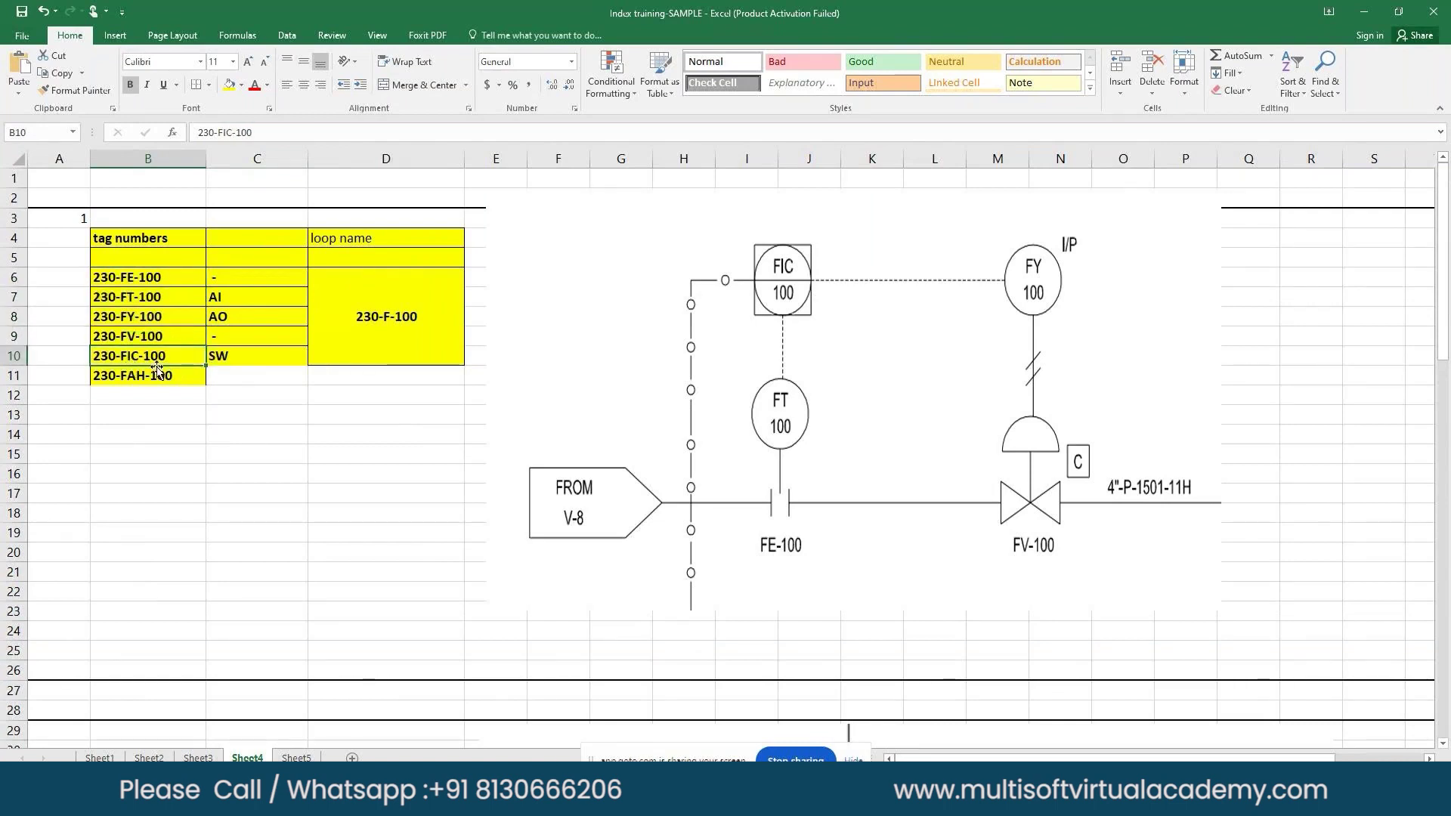
{"action": "left_click", "coordinate": [108, 281]}
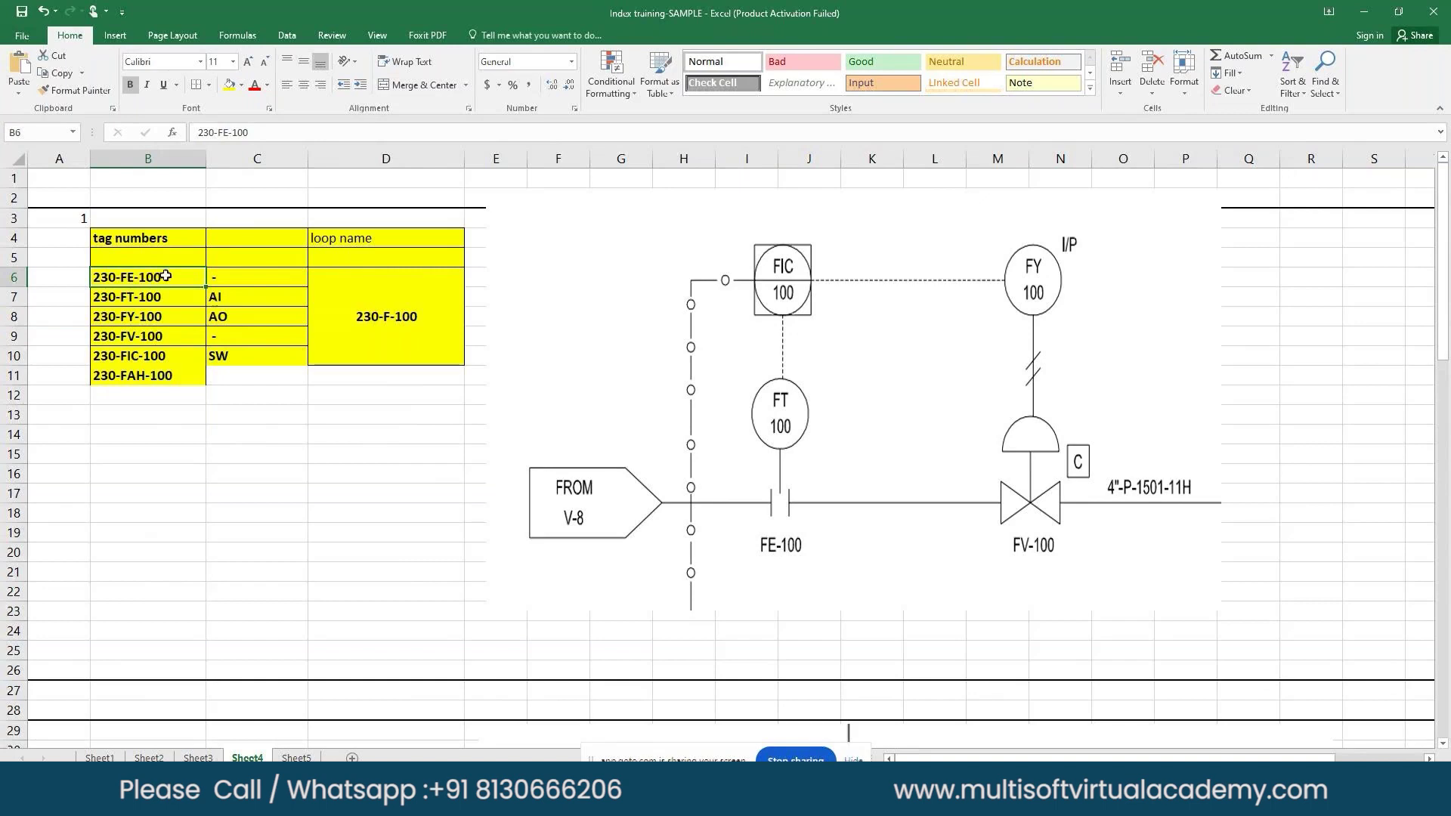
Highlight the signal types, alarm tag 230-FAH-100, loop 230-F-100 and standalone tag 230-PI-100
{"action": "left_click_drag", "start_coordinate": [215, 280], "coordinate": [227, 338]}
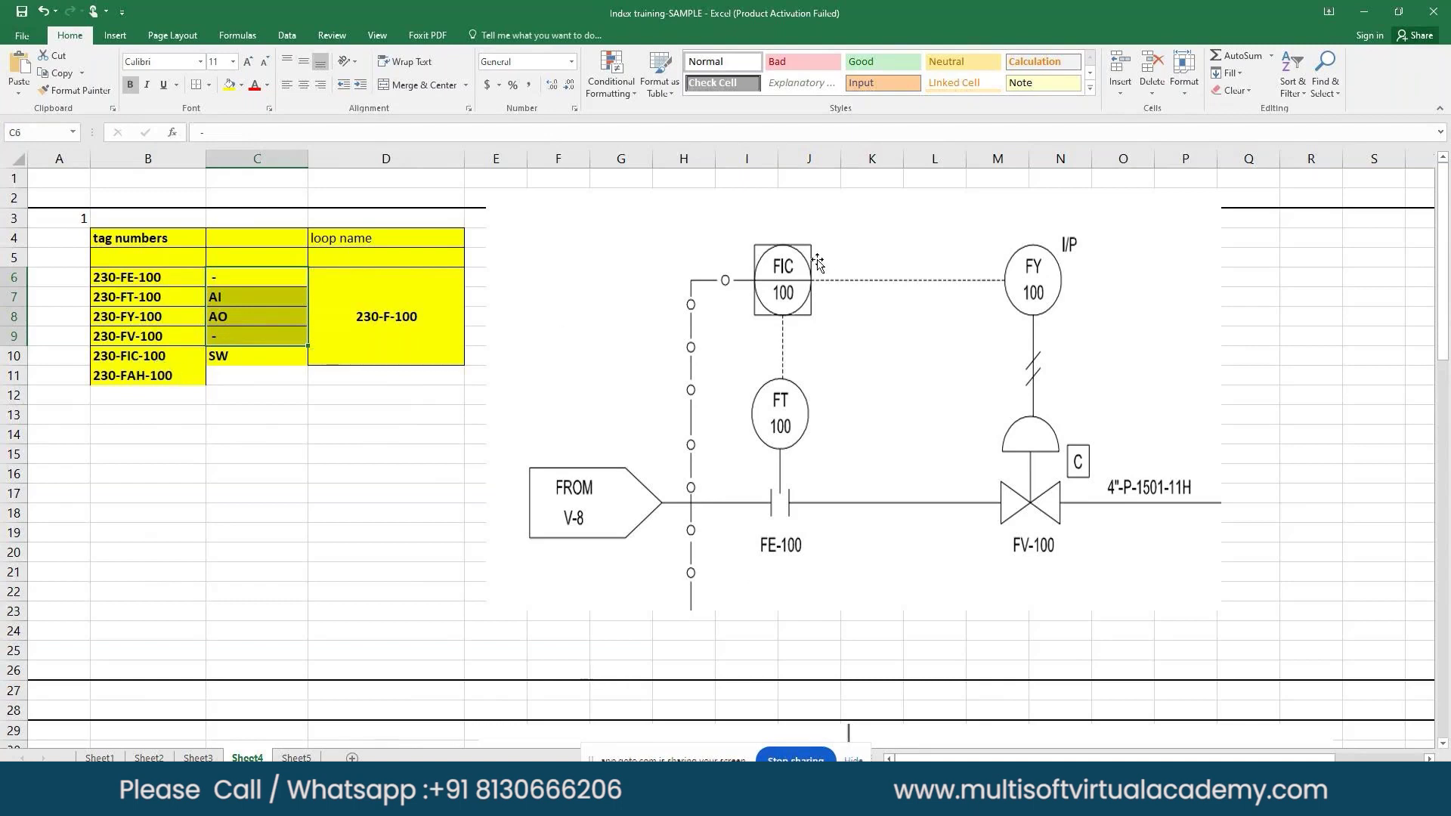
{"action": "left_click", "coordinate": [159, 379]}
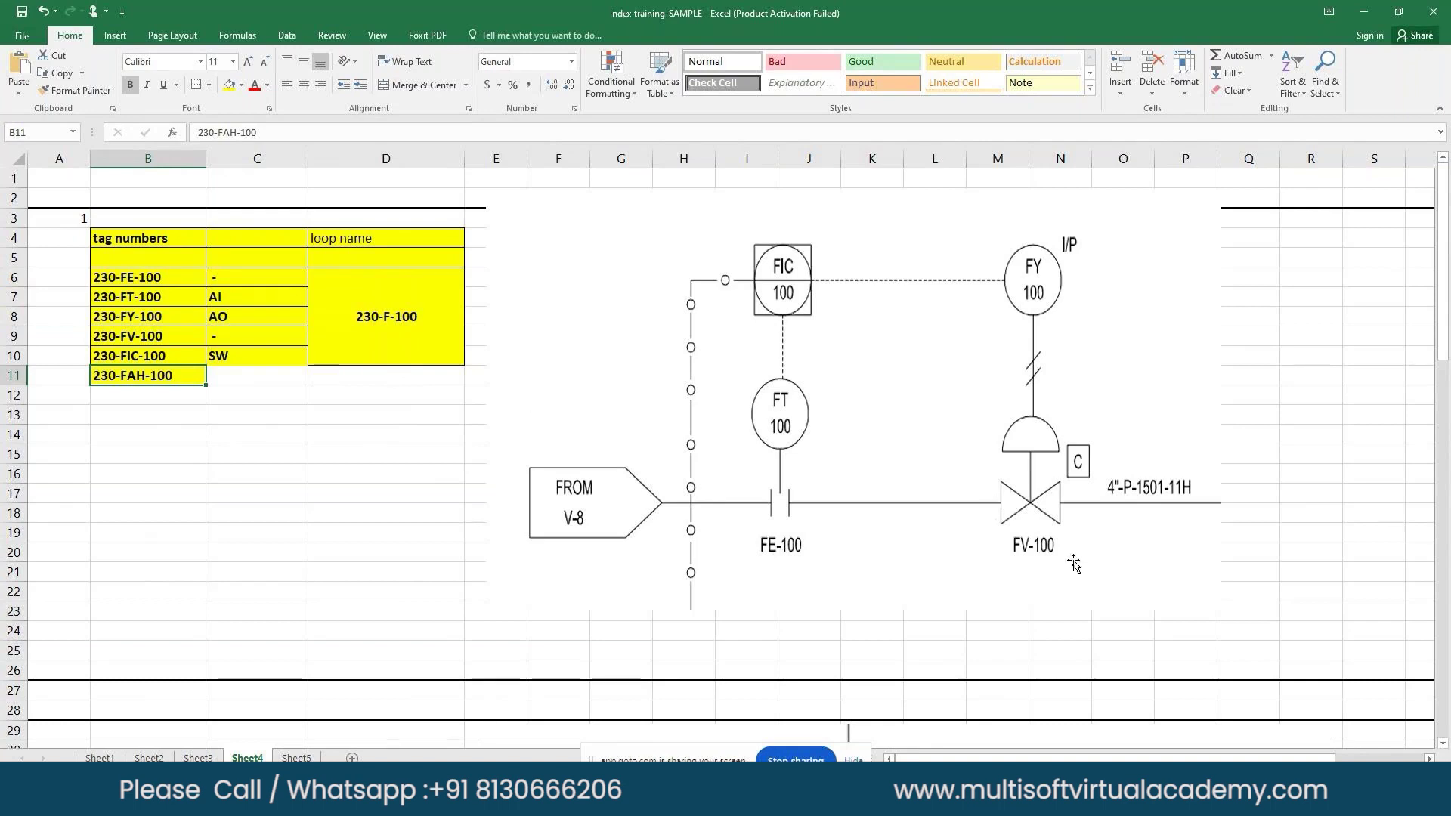
{"action": "left_click", "coordinate": [368, 357]}
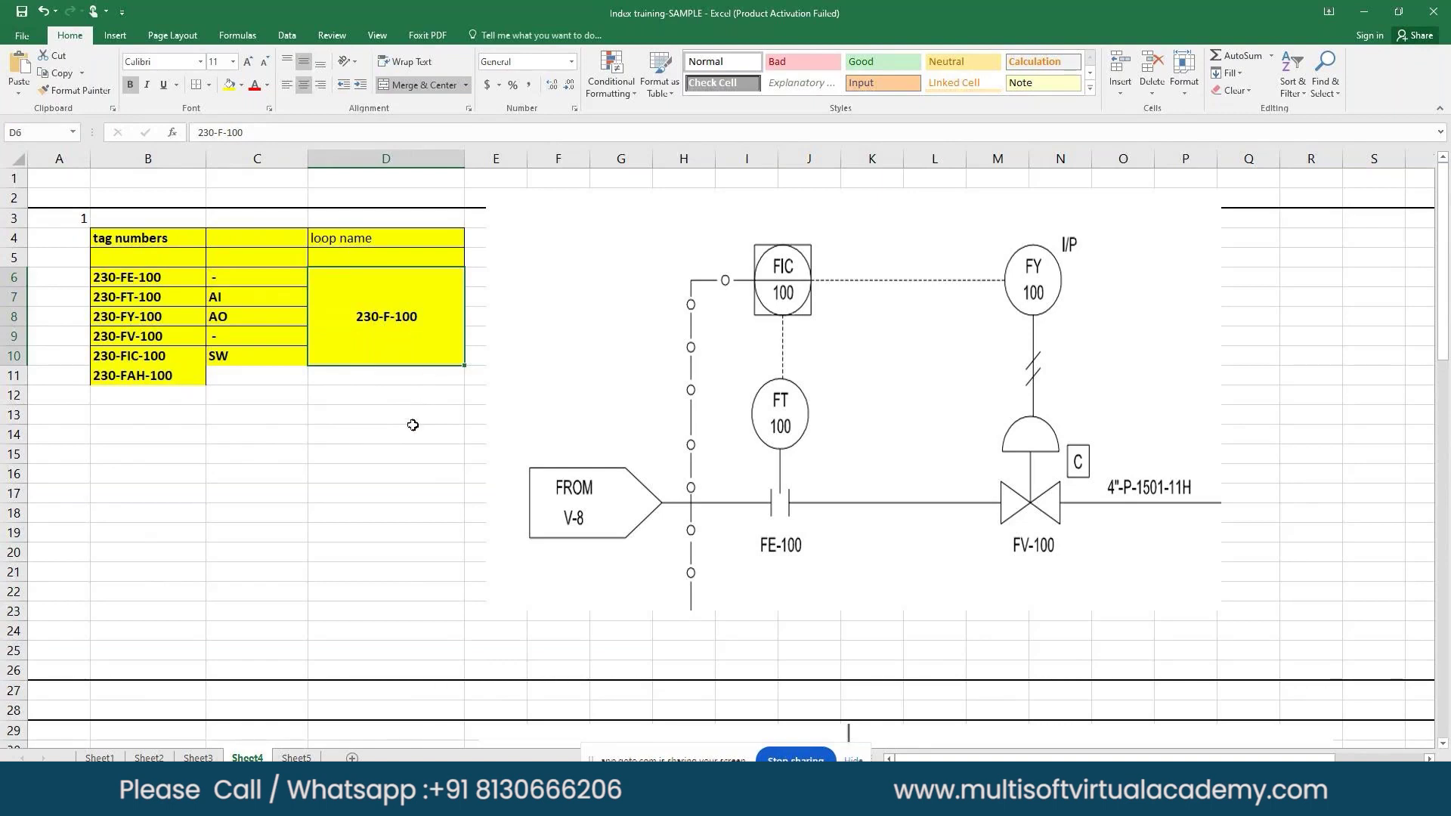
{"action": "scroll", "coordinate": [436, 411], "scroll_direction": "down", "scroll_amount": 8}
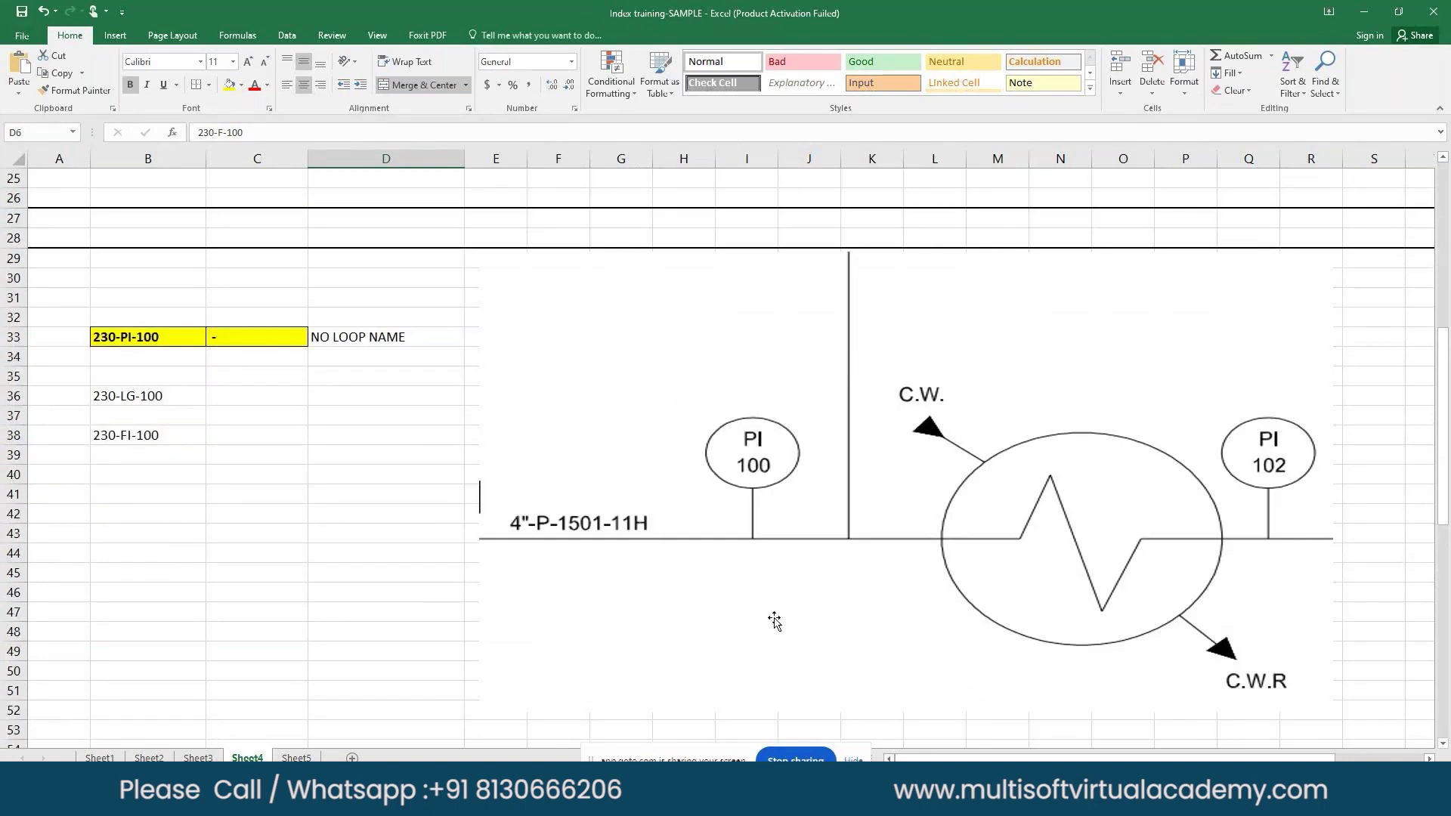
{"action": "left_click", "coordinate": [337, 338]}
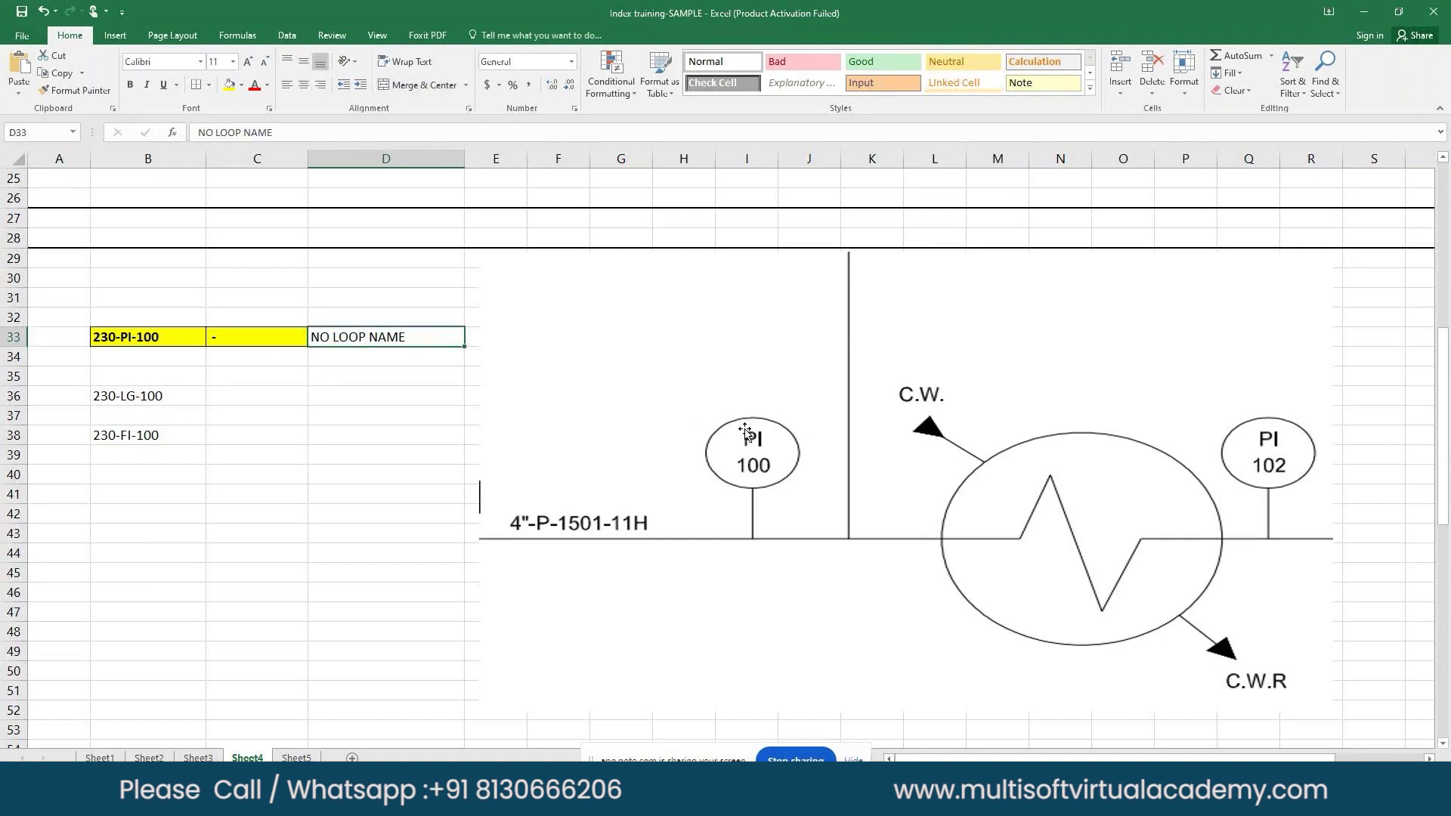
{"action": "left_click", "coordinate": [150, 344]}
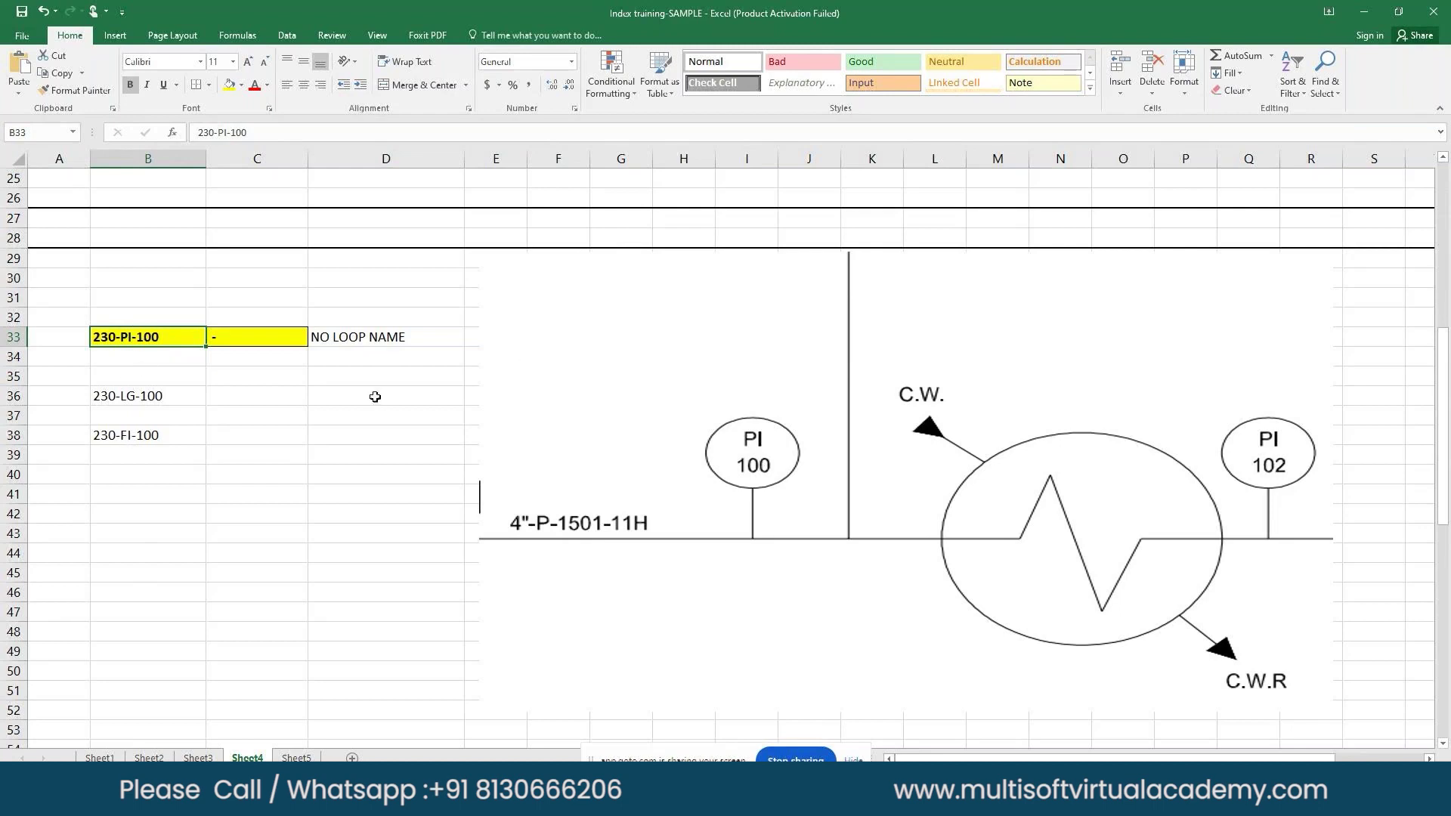
Select the F-102 stripper diagram and the 230-P-201 loop tags in rows 68–70
{"action": "scroll", "coordinate": [408, 479], "scroll_direction": "down", "scroll_amount": 8}
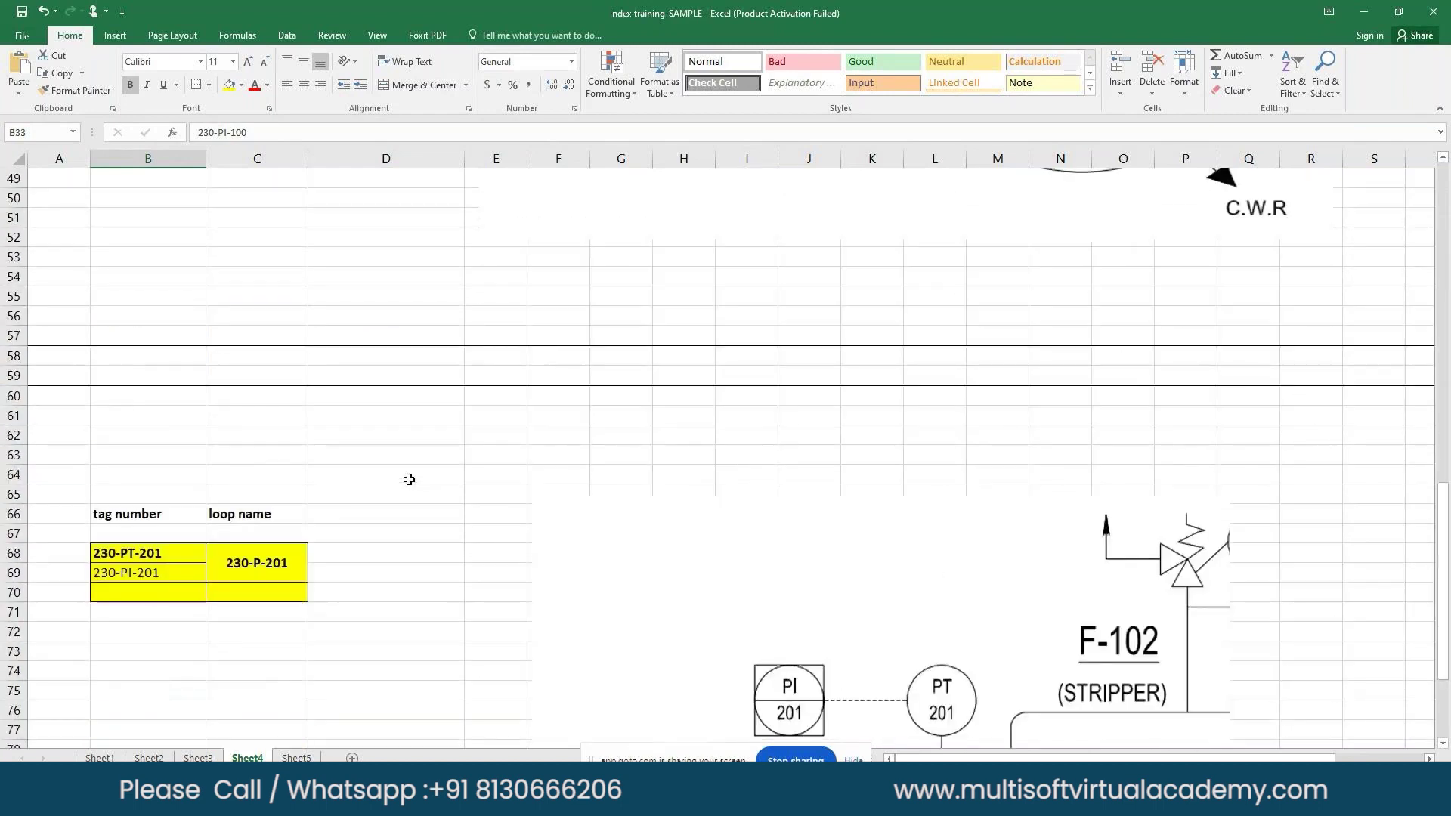
{"action": "scroll", "coordinate": [409, 479], "scroll_direction": "up", "scroll_amount": 6}
{"action": "scroll", "coordinate": [428, 492], "scroll_direction": "down", "scroll_amount": 10}
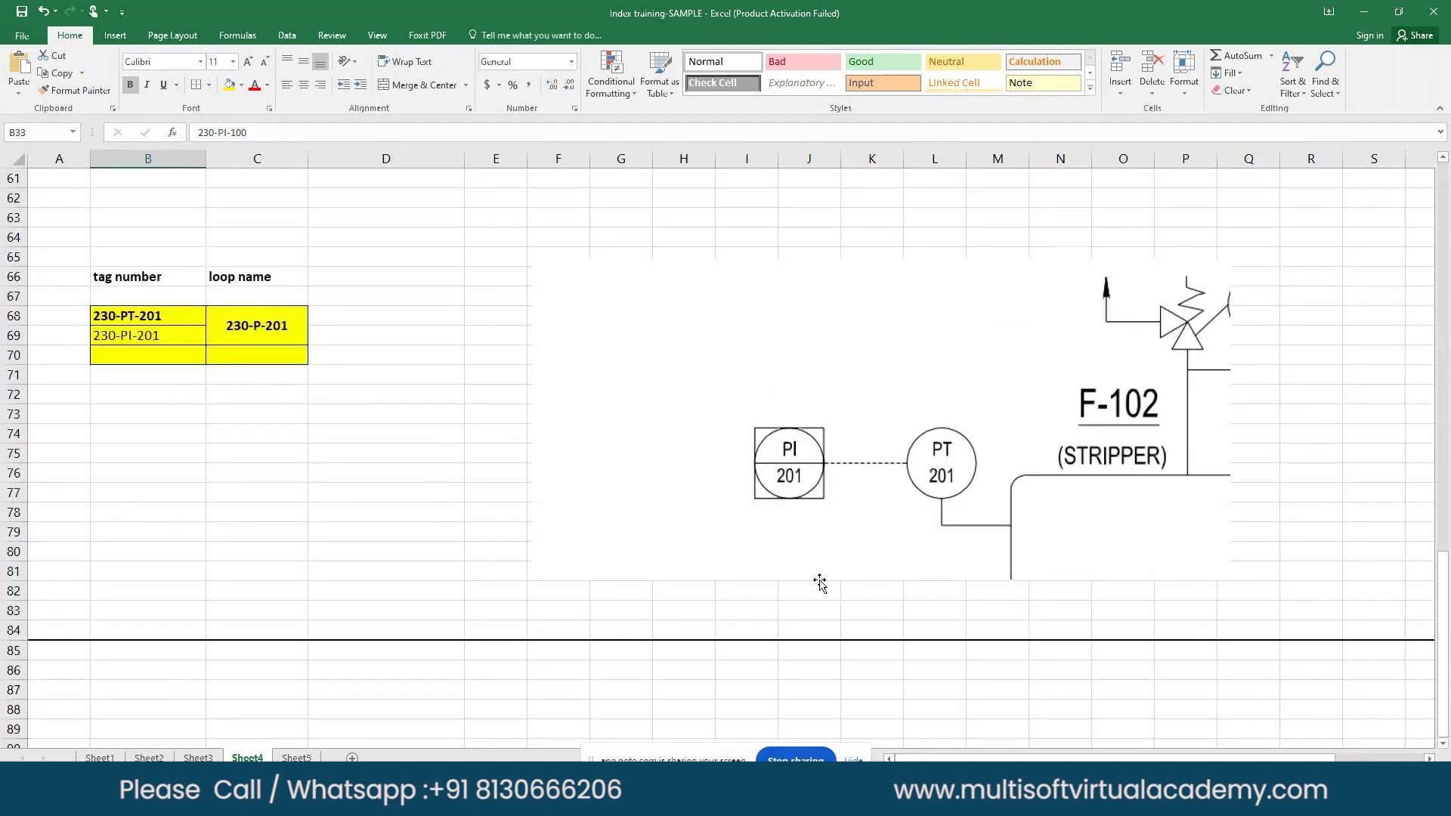
{"action": "left_click", "coordinate": [924, 451]}
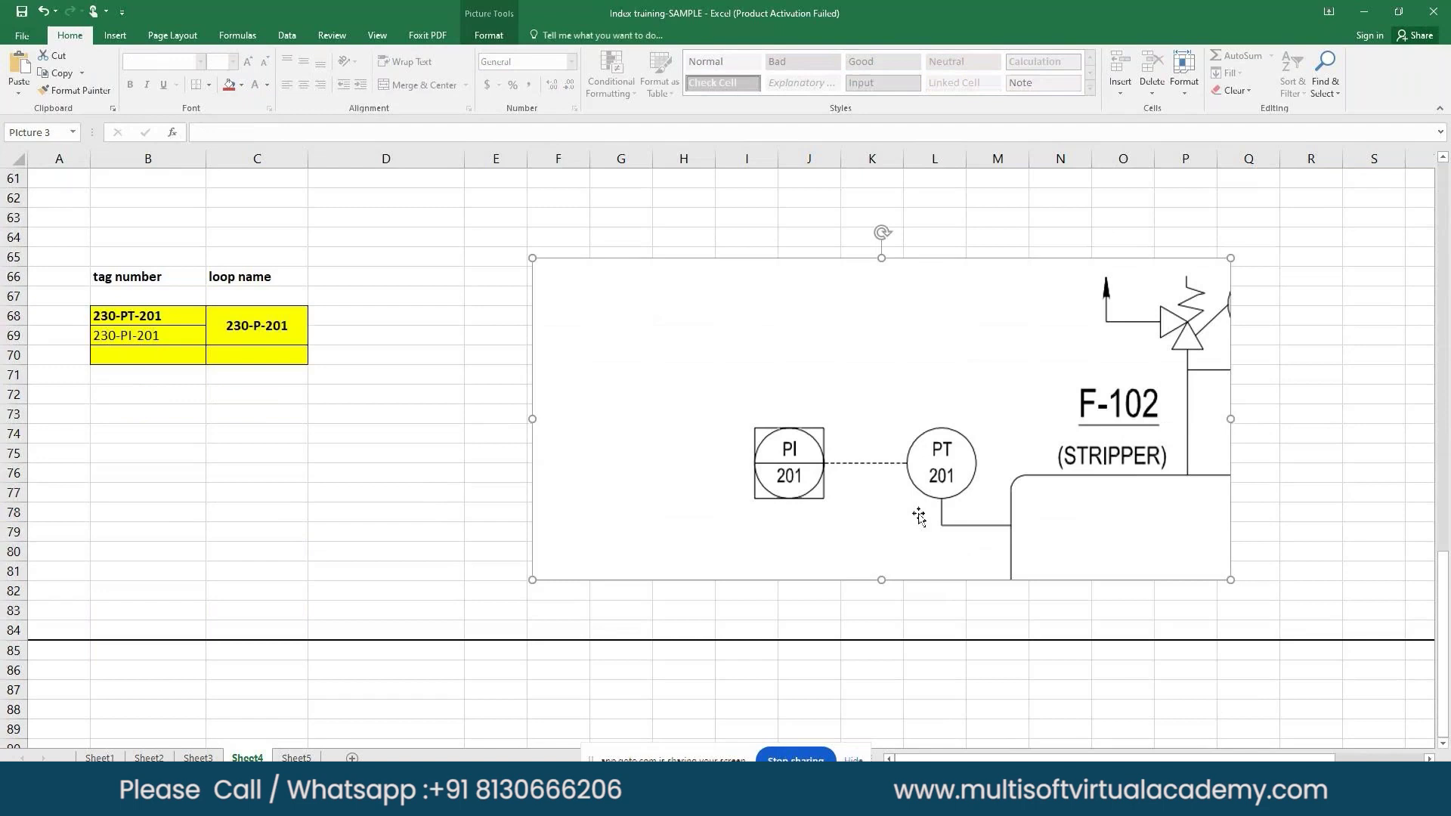
{"action": "left_click", "coordinate": [123, 323]}
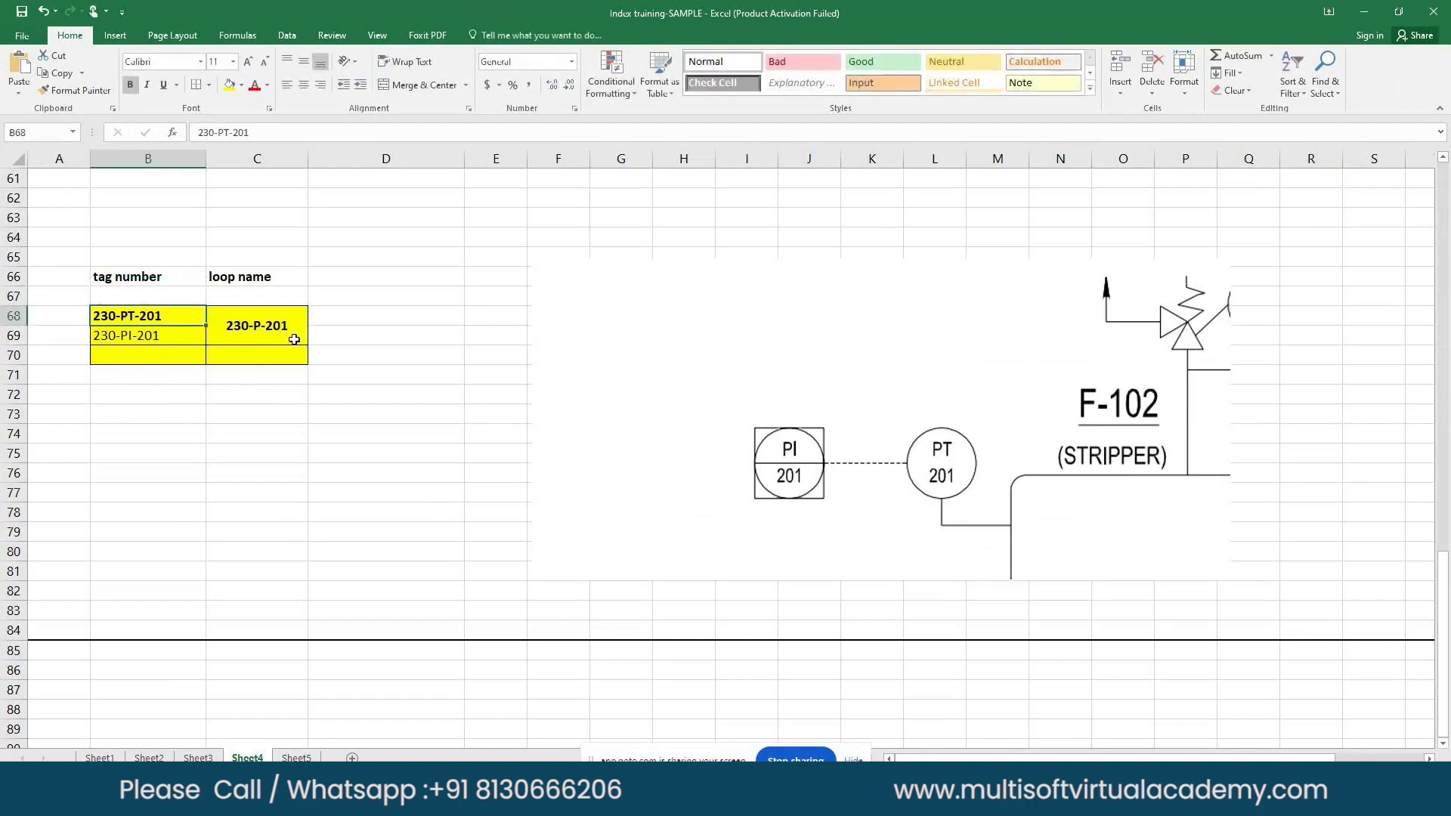
{"action": "left_click", "coordinate": [143, 355], "text": "shift"}
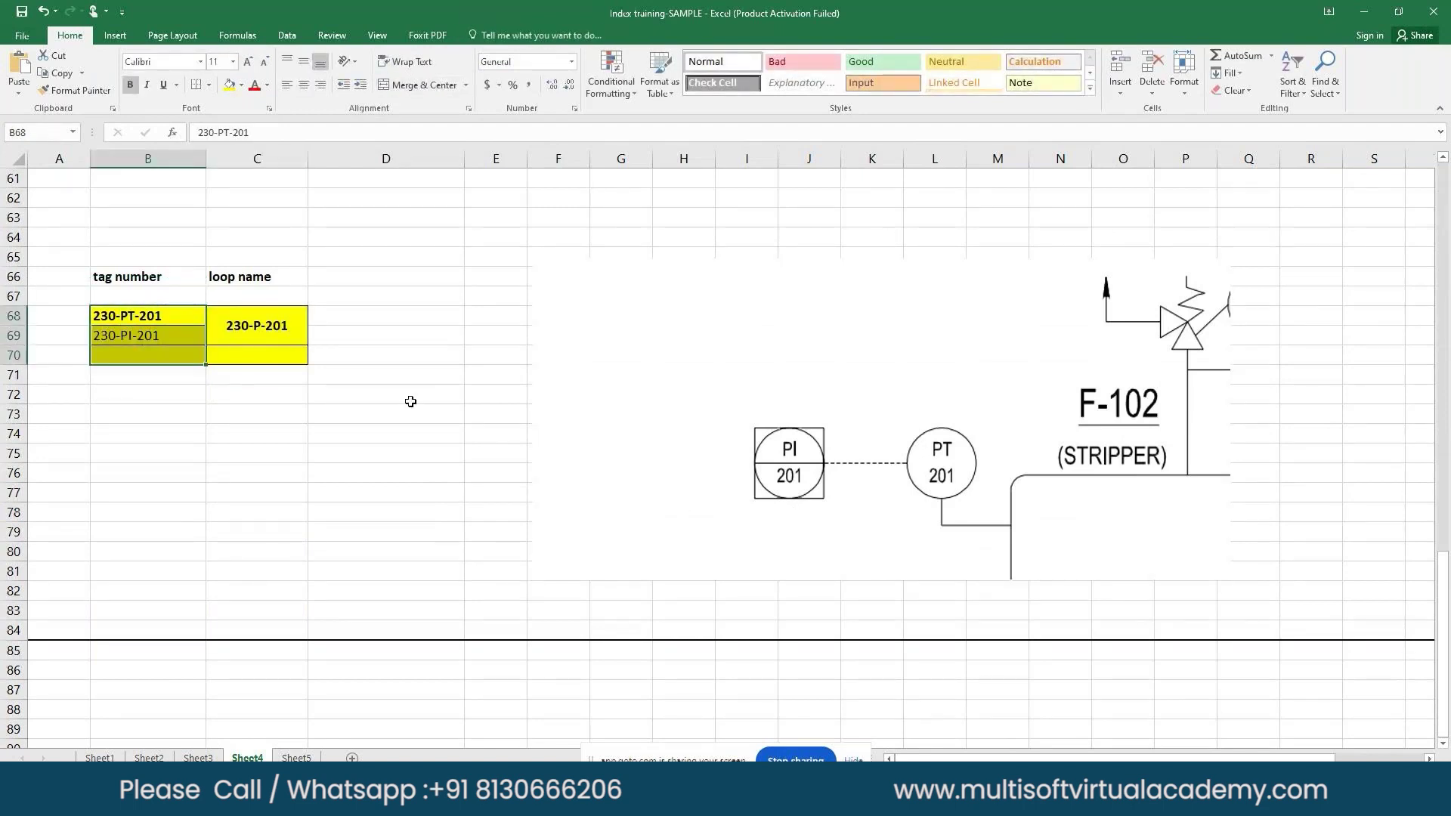
{"action": "scroll", "coordinate": [754, 542], "scroll_direction": "down", "scroll_amount": 3}
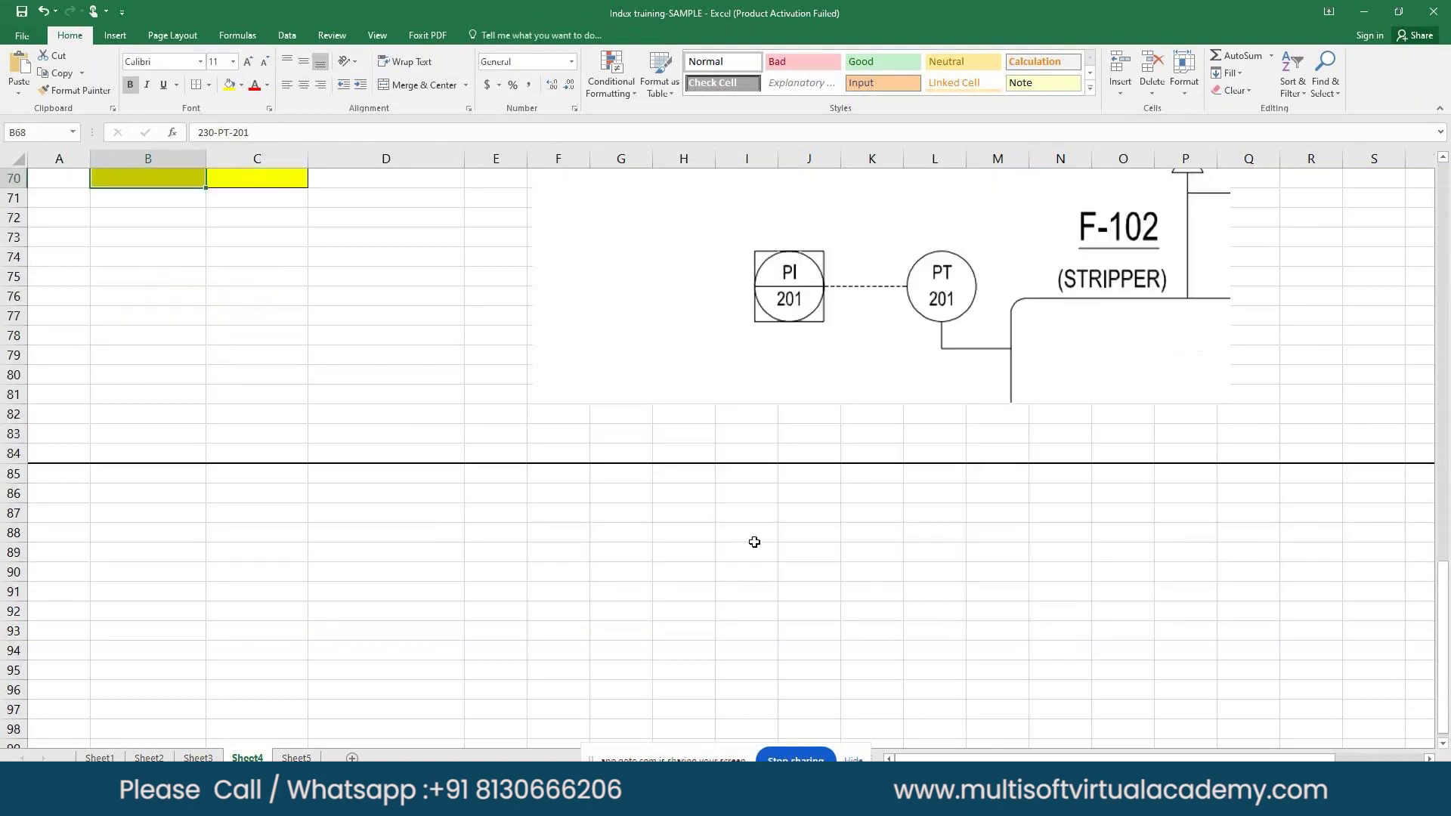
{"action": "scroll", "coordinate": [754, 542], "scroll_direction": "up", "scroll_amount": 6}
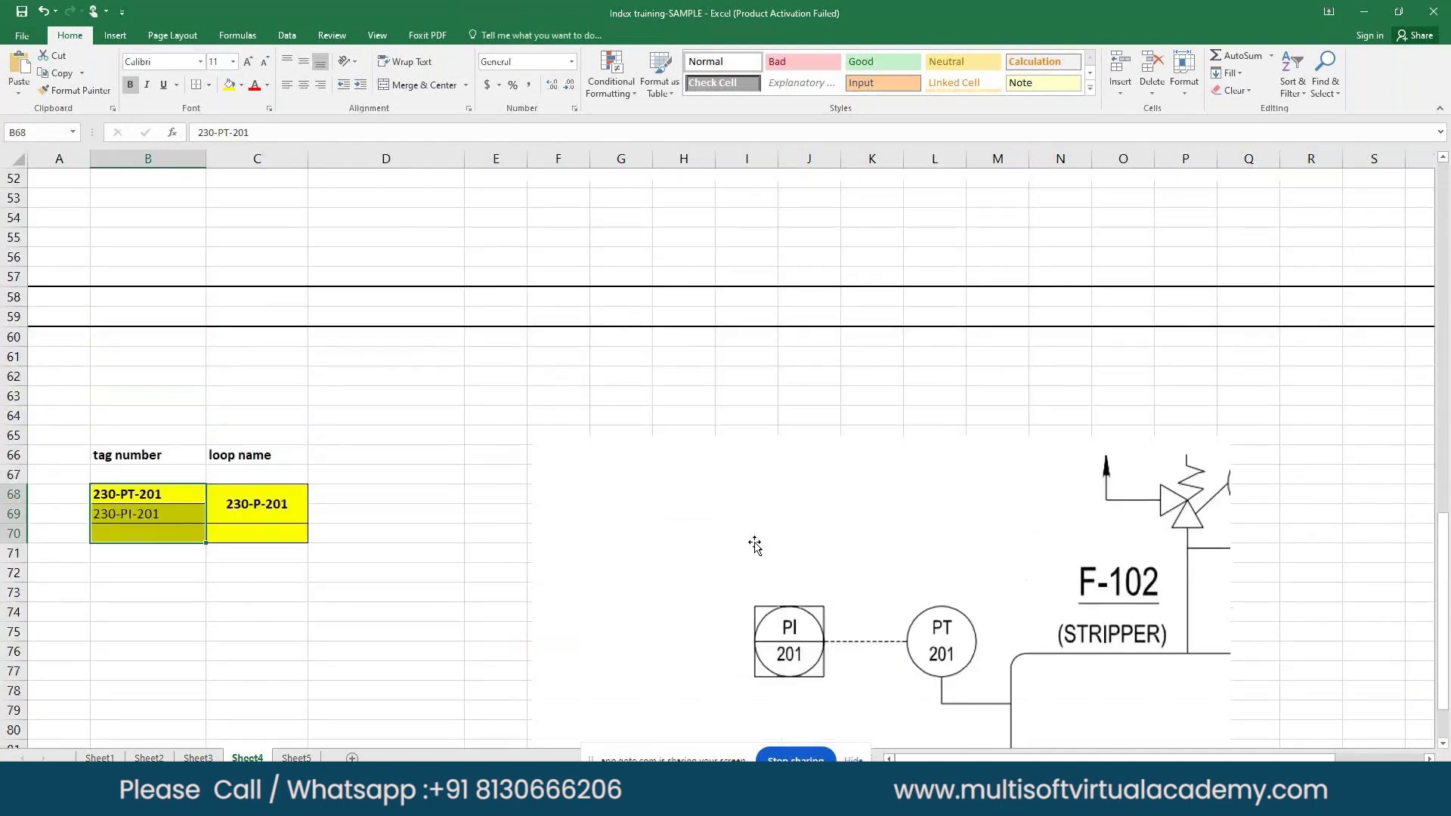
{"action": "scroll", "coordinate": [754, 545], "scroll_direction": "up", "scroll_amount": 8}
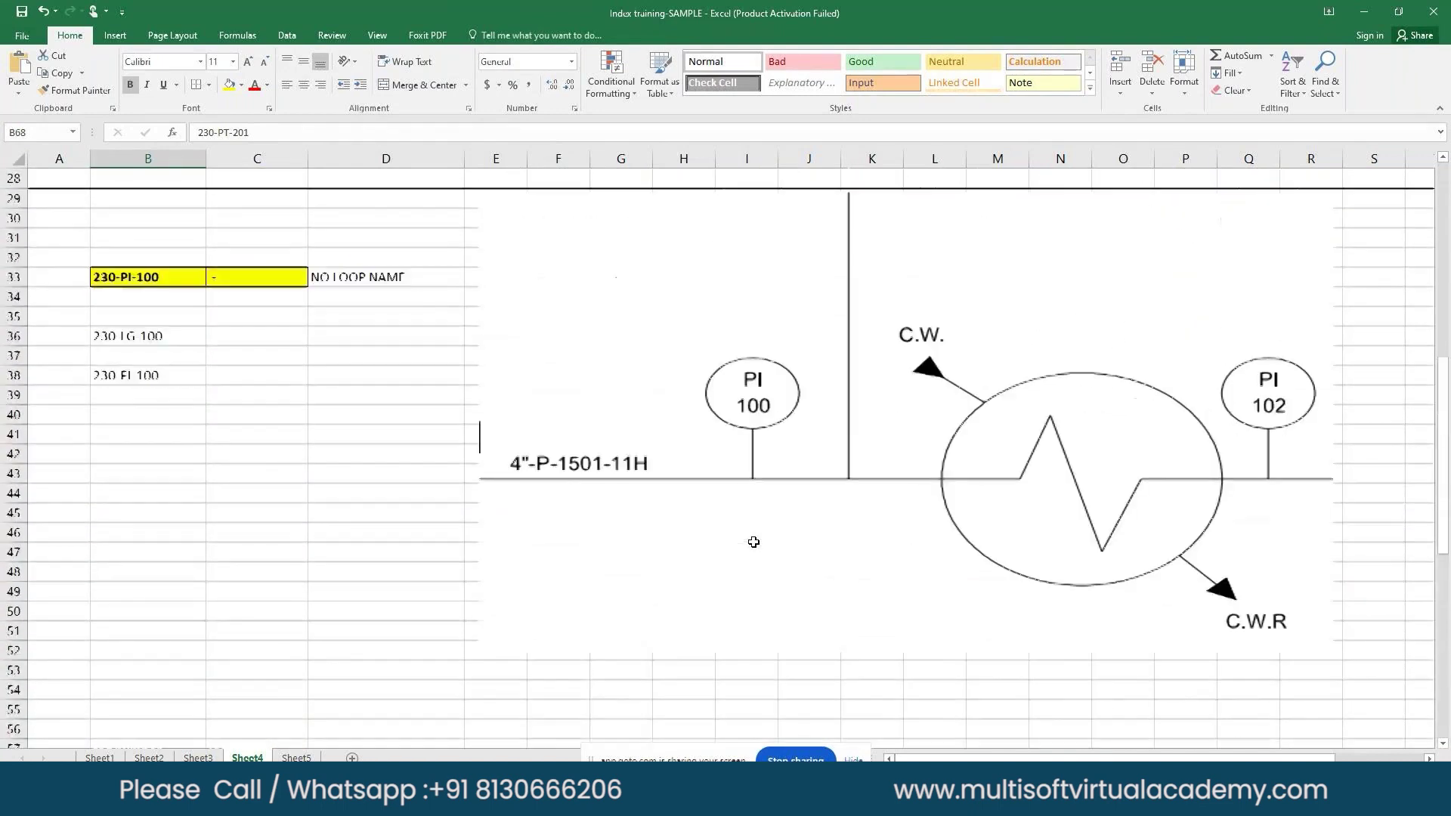
{"action": "scroll", "coordinate": [754, 542], "scroll_direction": "up", "scroll_amount": 7}
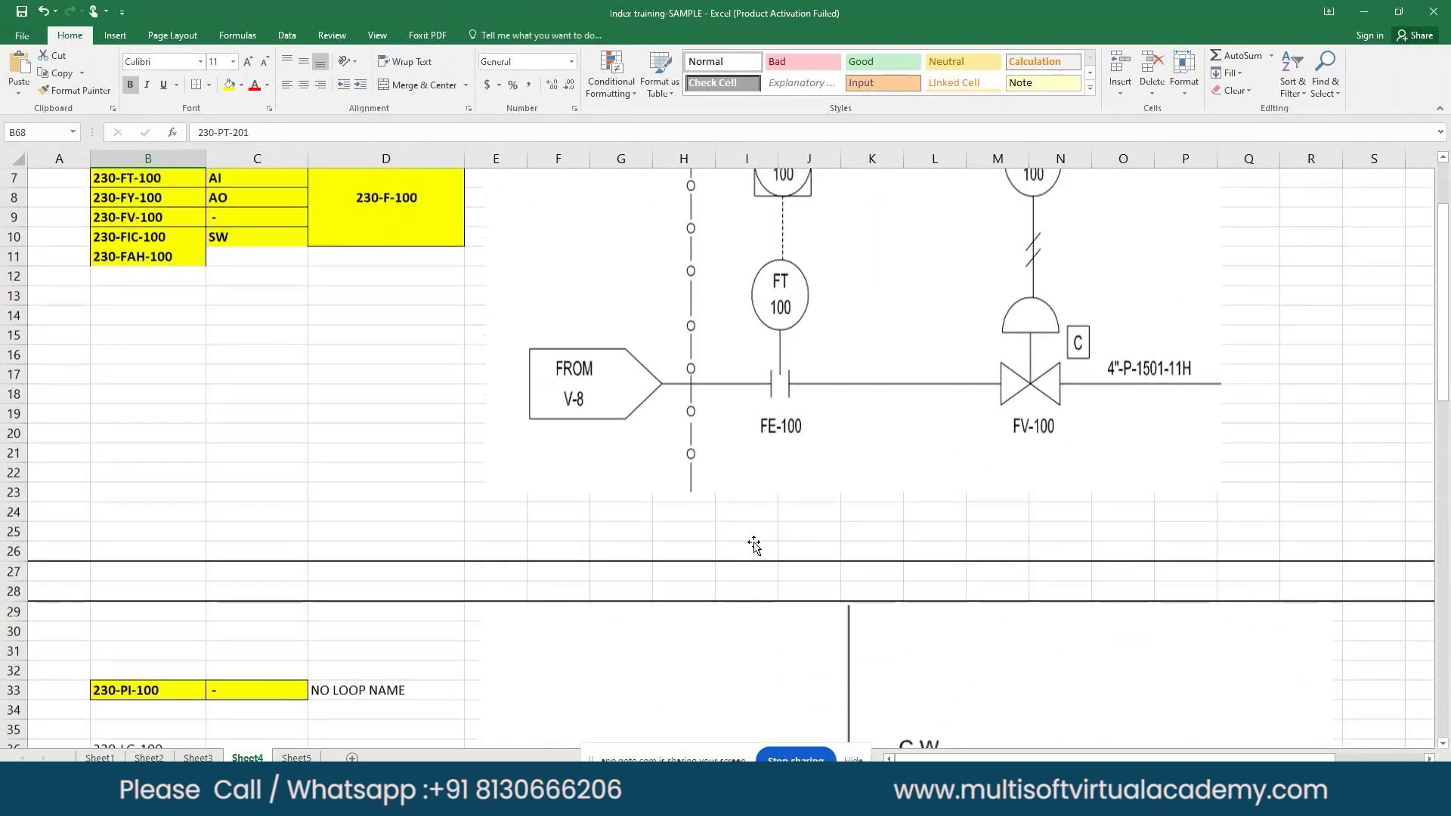
{"action": "scroll", "coordinate": [754, 545], "scroll_direction": "up", "scroll_amount": 2}
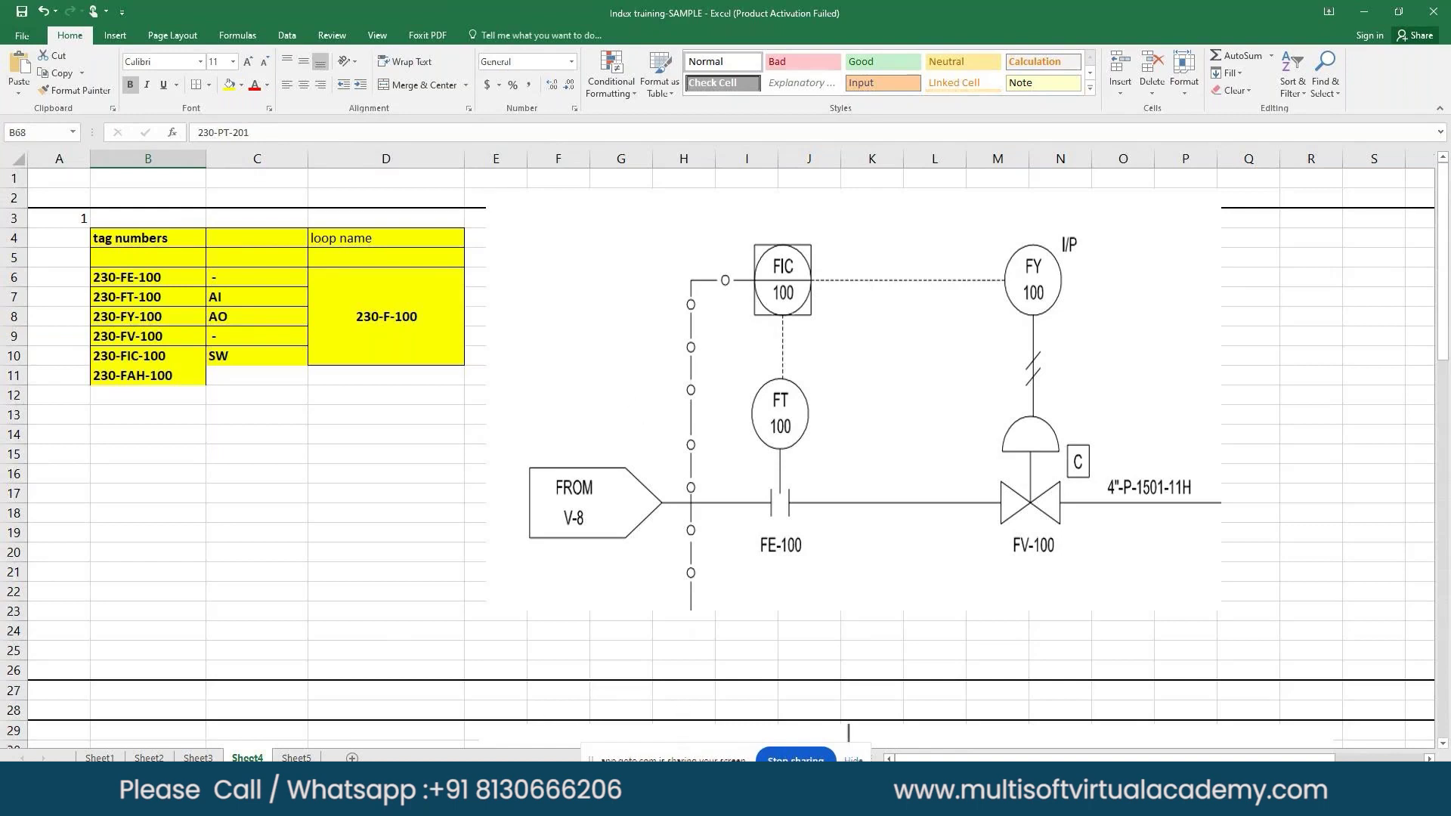
On Sheet2, select the numbered process category list
{"action": "left_click", "coordinate": [149, 757]}
{"action": "scroll", "coordinate": [488, 505], "scroll_direction": "up", "scroll_amount": 3}
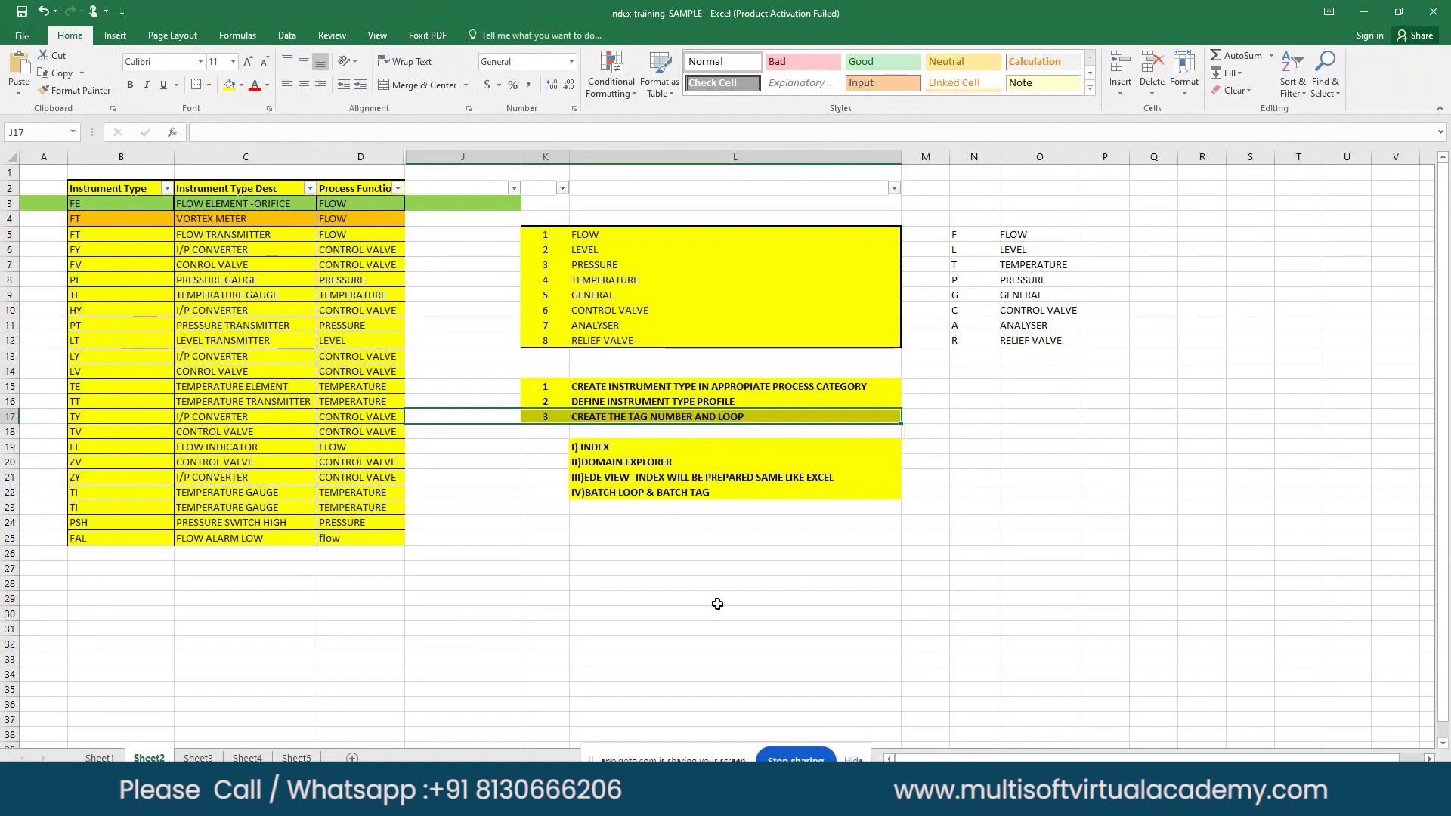
{"action": "left_click", "coordinate": [548, 235]}
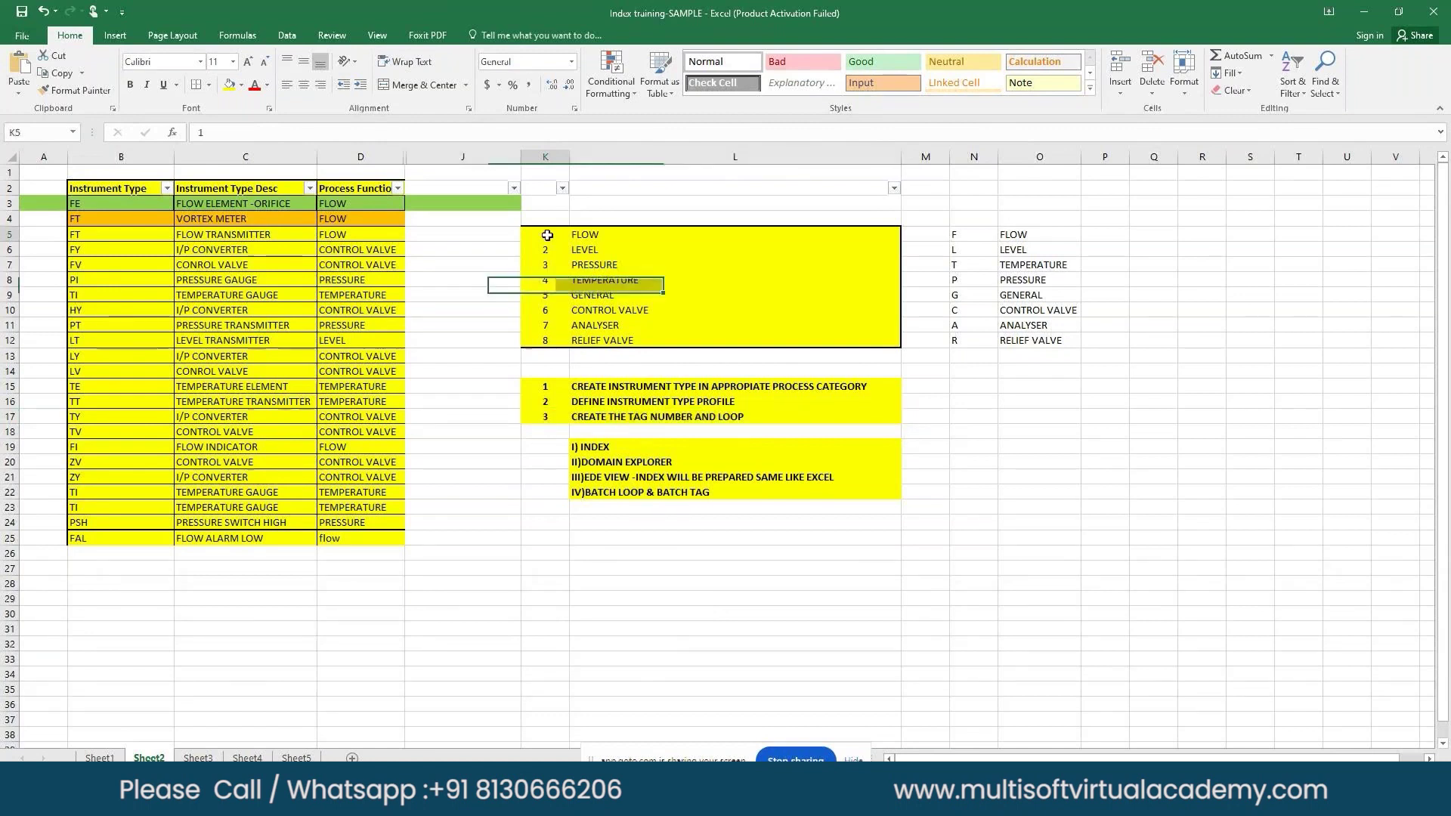
{"action": "left_click_drag", "start_coordinate": [547, 235], "coordinate": [619, 344]}
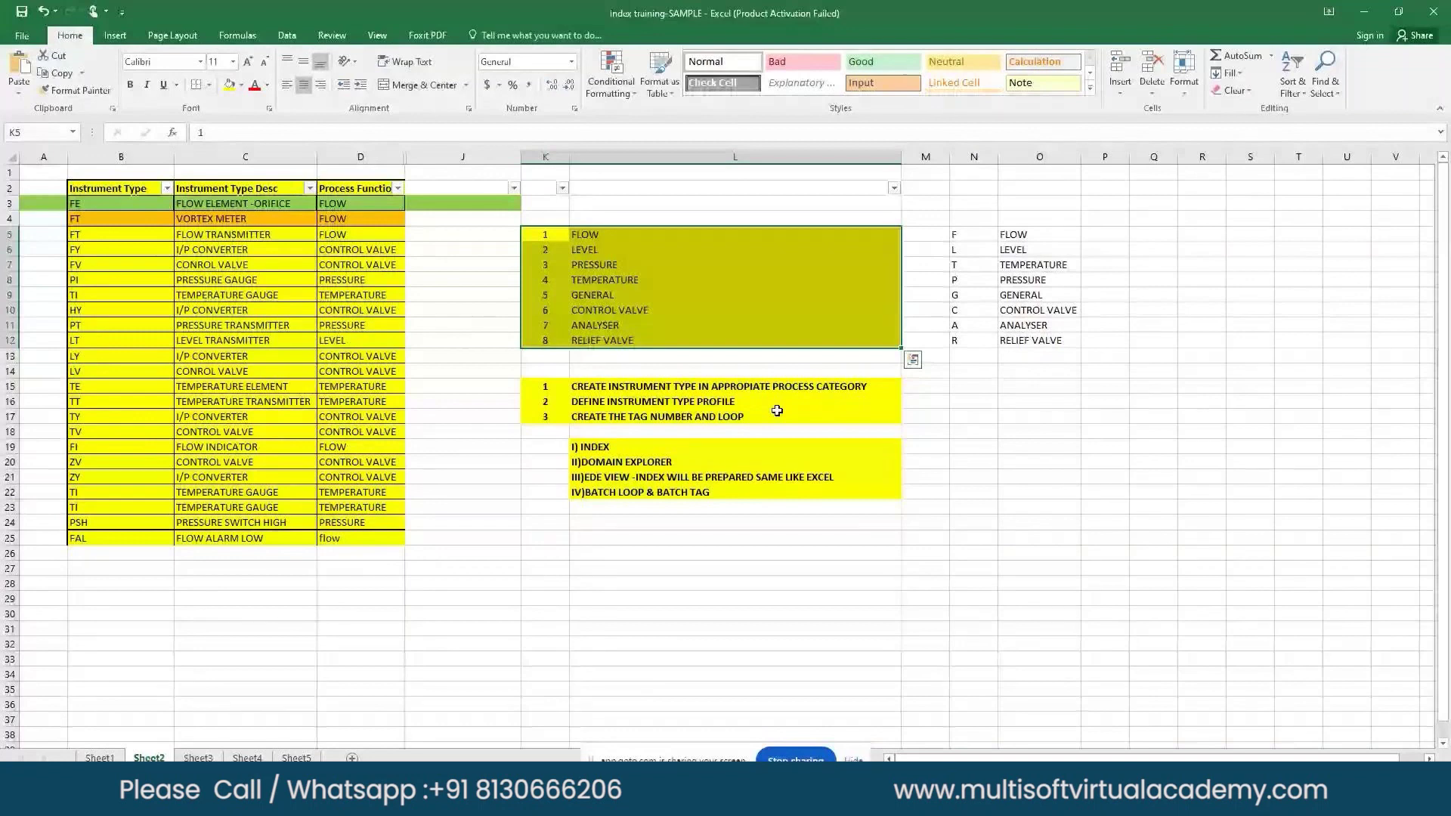
Go through the eight category letter codes in column N, from P (pressure) to A (analyser)
{"action": "left_click", "coordinate": [971, 280]}
{"action": "left_click_drag", "start_coordinate": [973, 240], "coordinate": [969, 342]}
{"action": "left_click", "coordinate": [968, 233]}
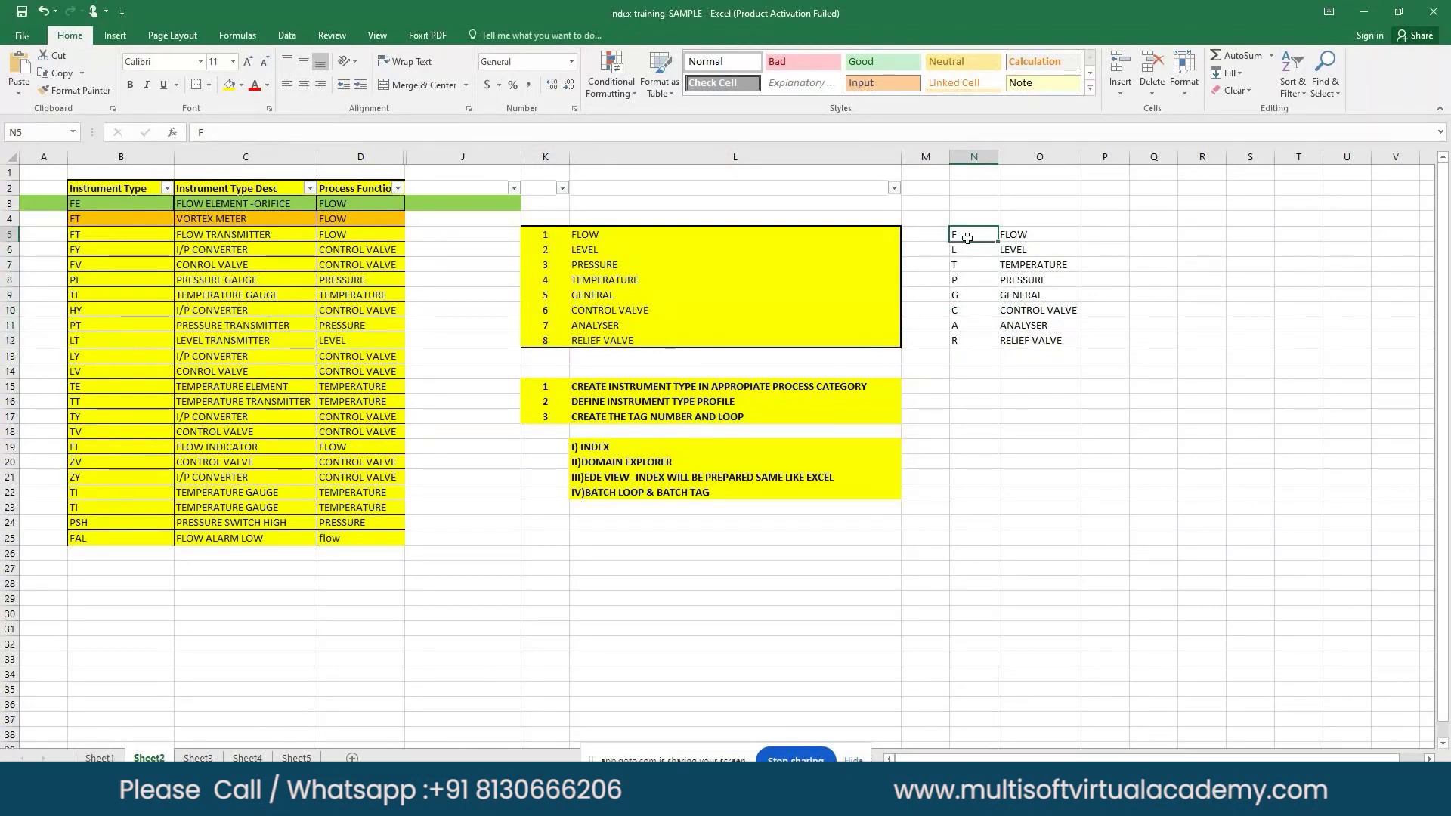
{"action": "left_click", "coordinate": [965, 251]}
{"action": "left_click", "coordinate": [965, 266]}
{"action": "left_click", "coordinate": [966, 281]}
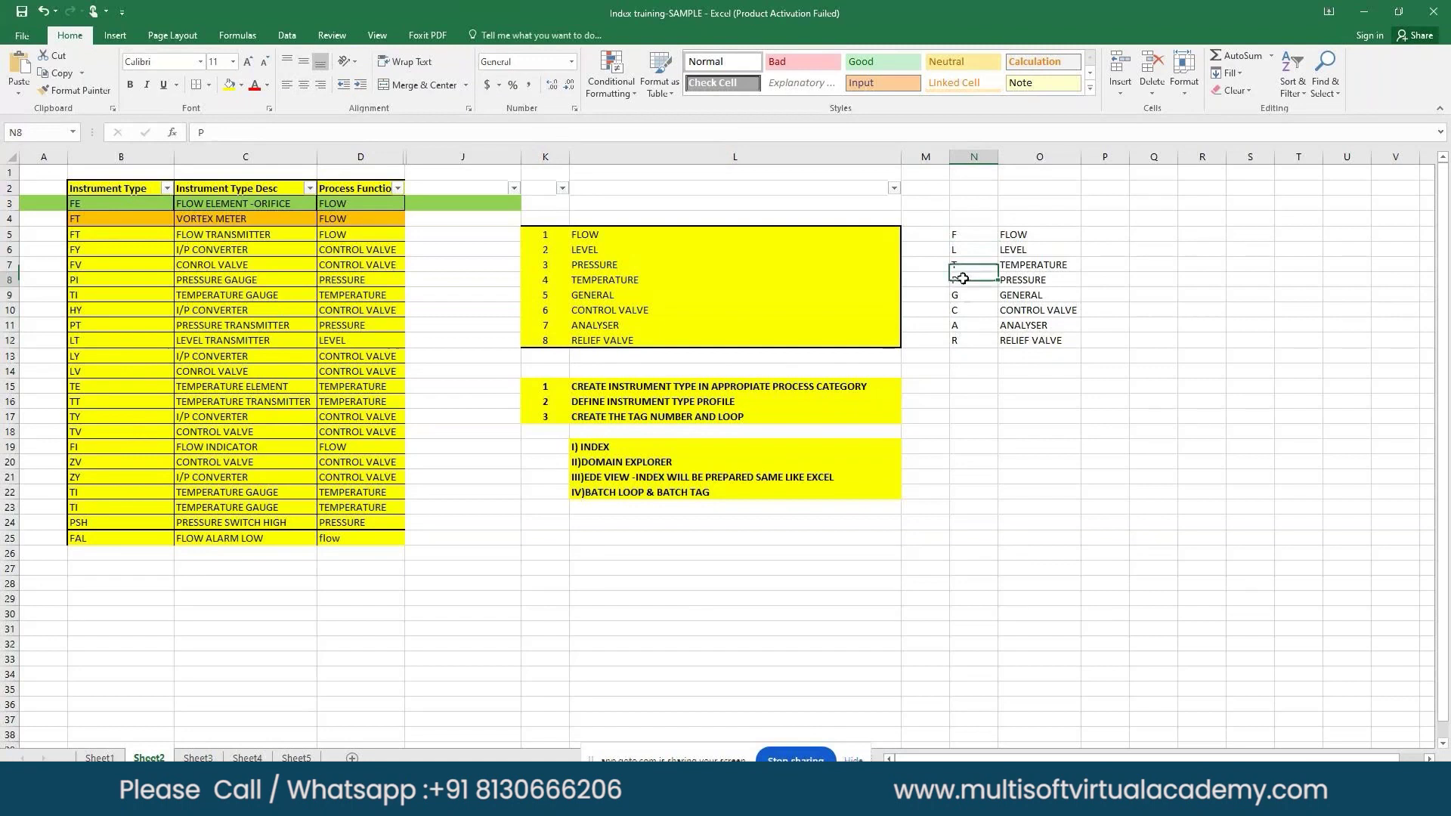
{"action": "left_click", "coordinate": [965, 297]}
{"action": "left_click", "coordinate": [966, 312]}
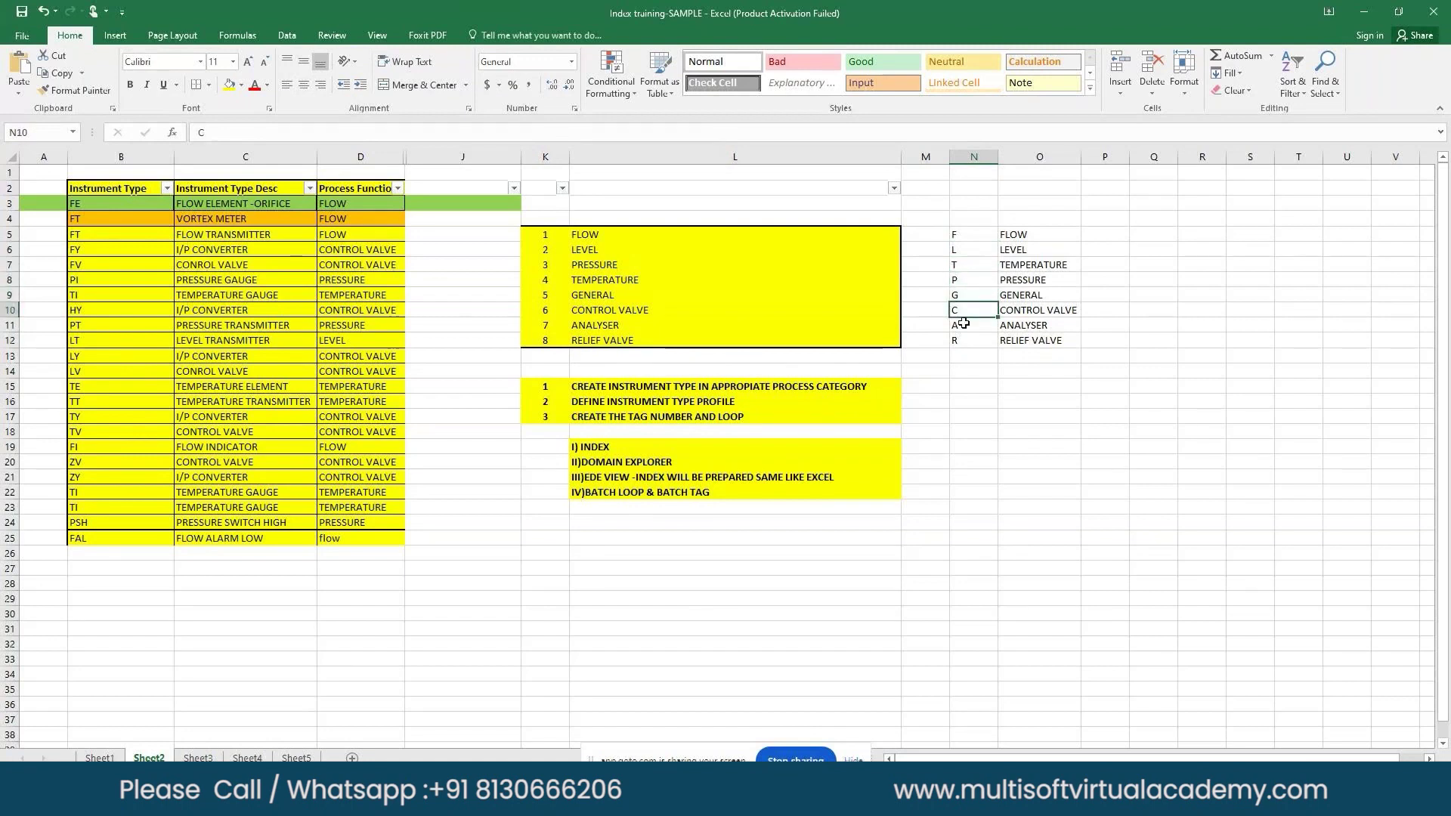
{"action": "left_click", "coordinate": [961, 325]}
{"action": "left_click_drag", "start_coordinate": [957, 234], "coordinate": [968, 336]}
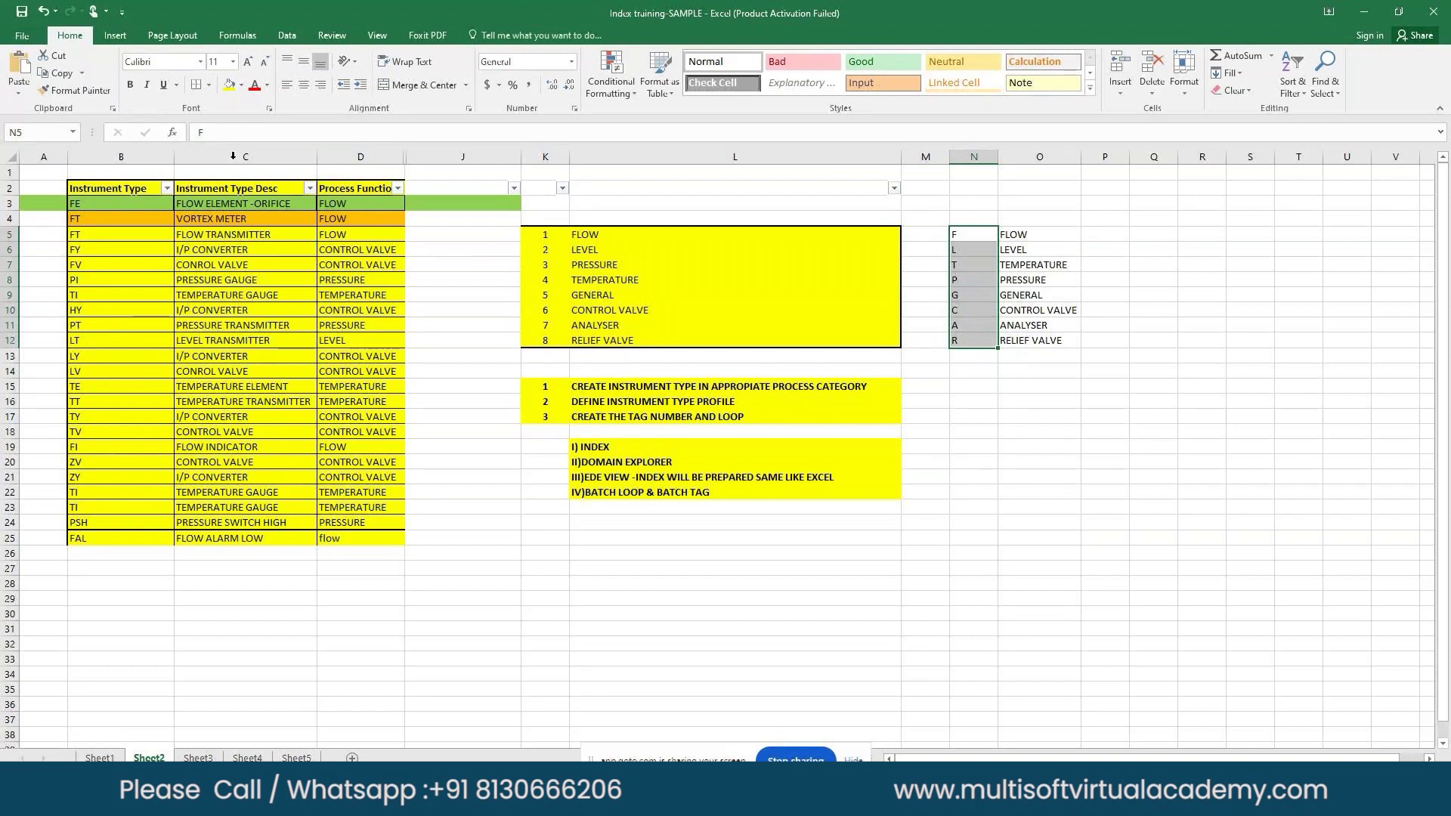
Relate FV's CONTROL VALVE process function to the FLOW category in the numbered list
{"action": "left_click", "coordinate": [151, 265]}
{"action": "left_click_drag", "start_coordinate": [123, 188], "coordinate": [215, 190]}
{"action": "left_click", "coordinate": [367, 267]}
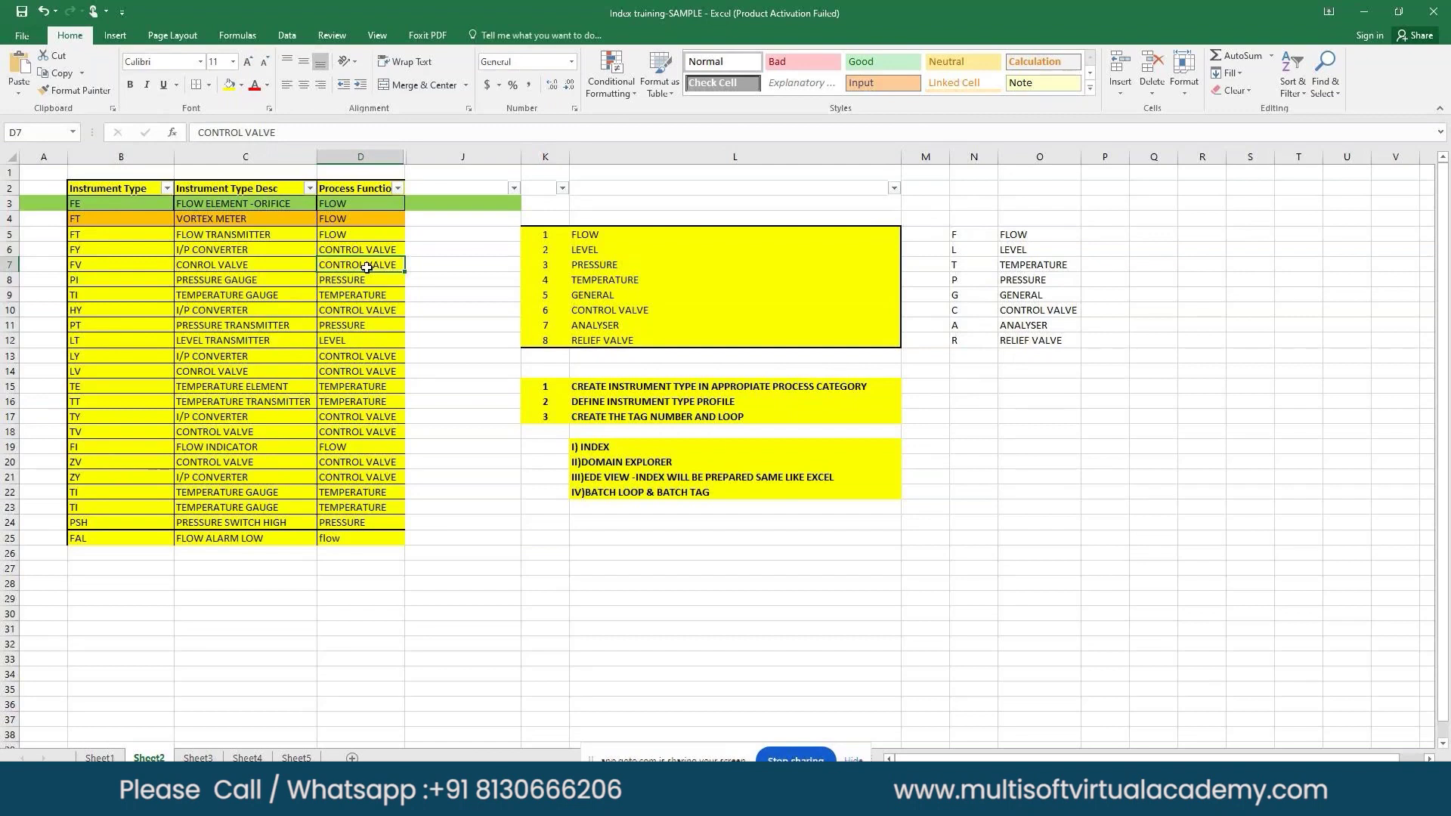
{"action": "left_click_drag", "start_coordinate": [620, 237], "coordinate": [540, 333]}
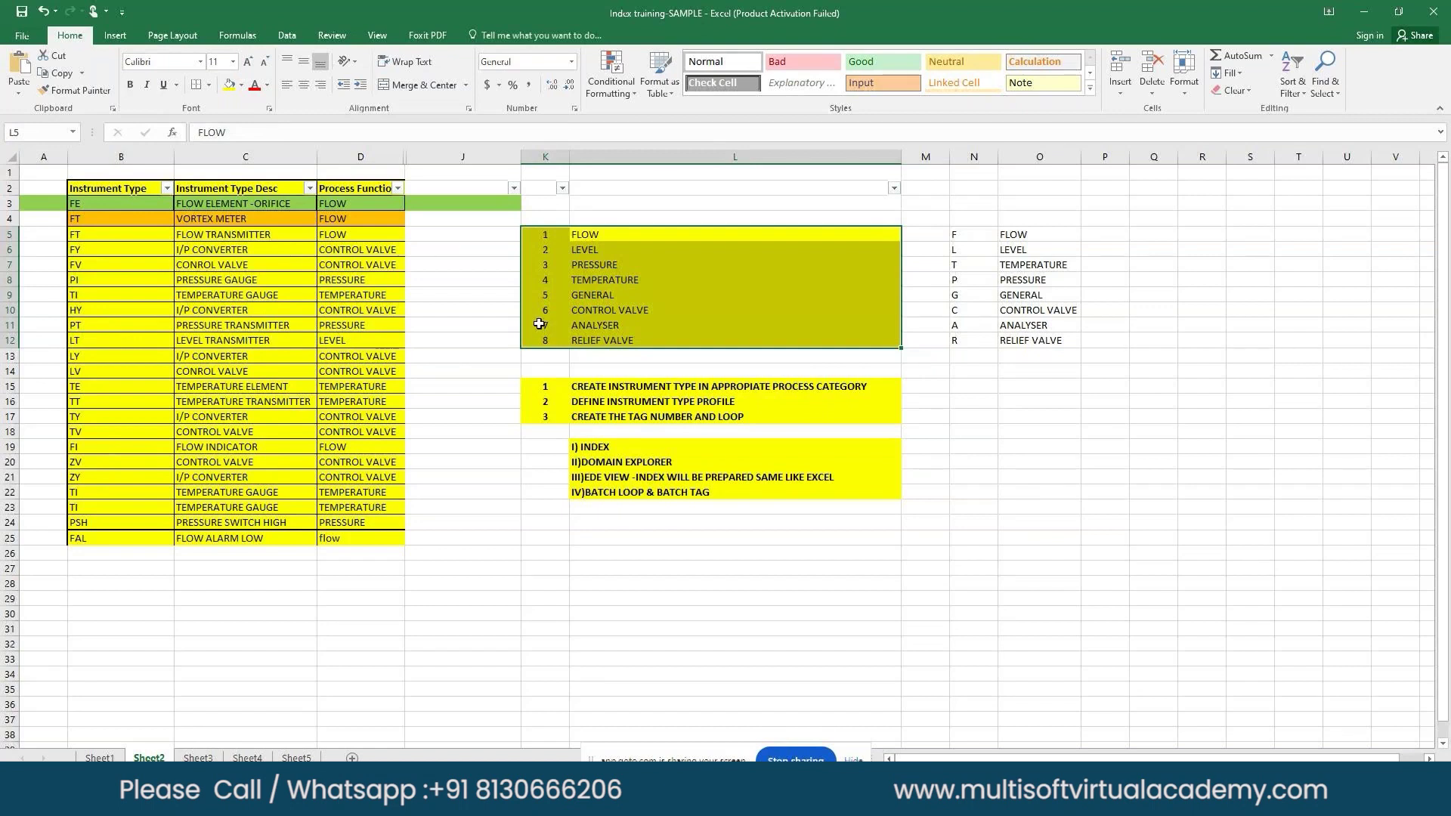
{"action": "left_click_drag", "start_coordinate": [543, 300], "coordinate": [586, 342]}
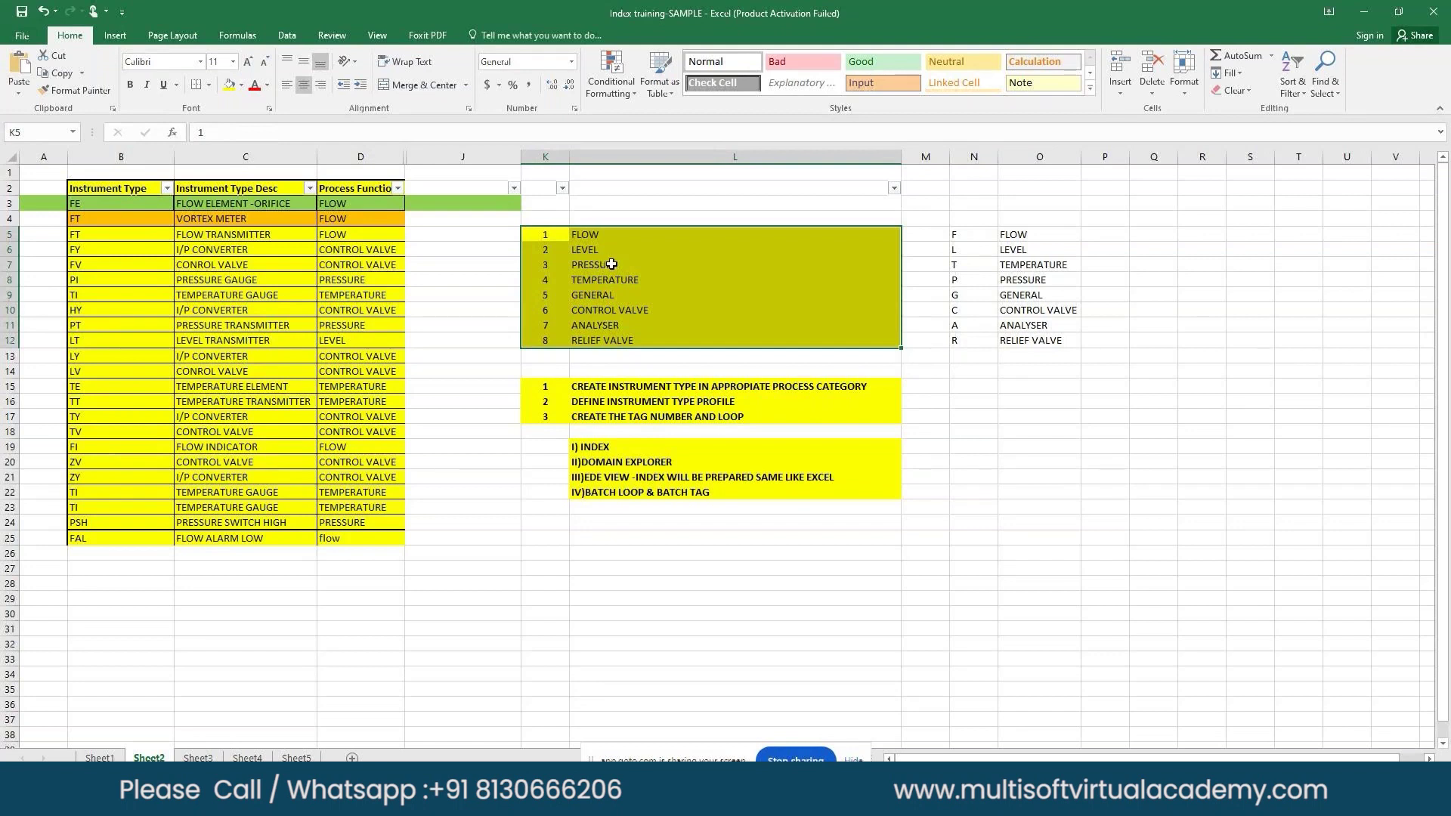
Highlight the PRESSURE GAUGE, TE and I/P CONVERTER entries and the Instrument Type and Desc columns
{"action": "left_click", "coordinate": [245, 280]}
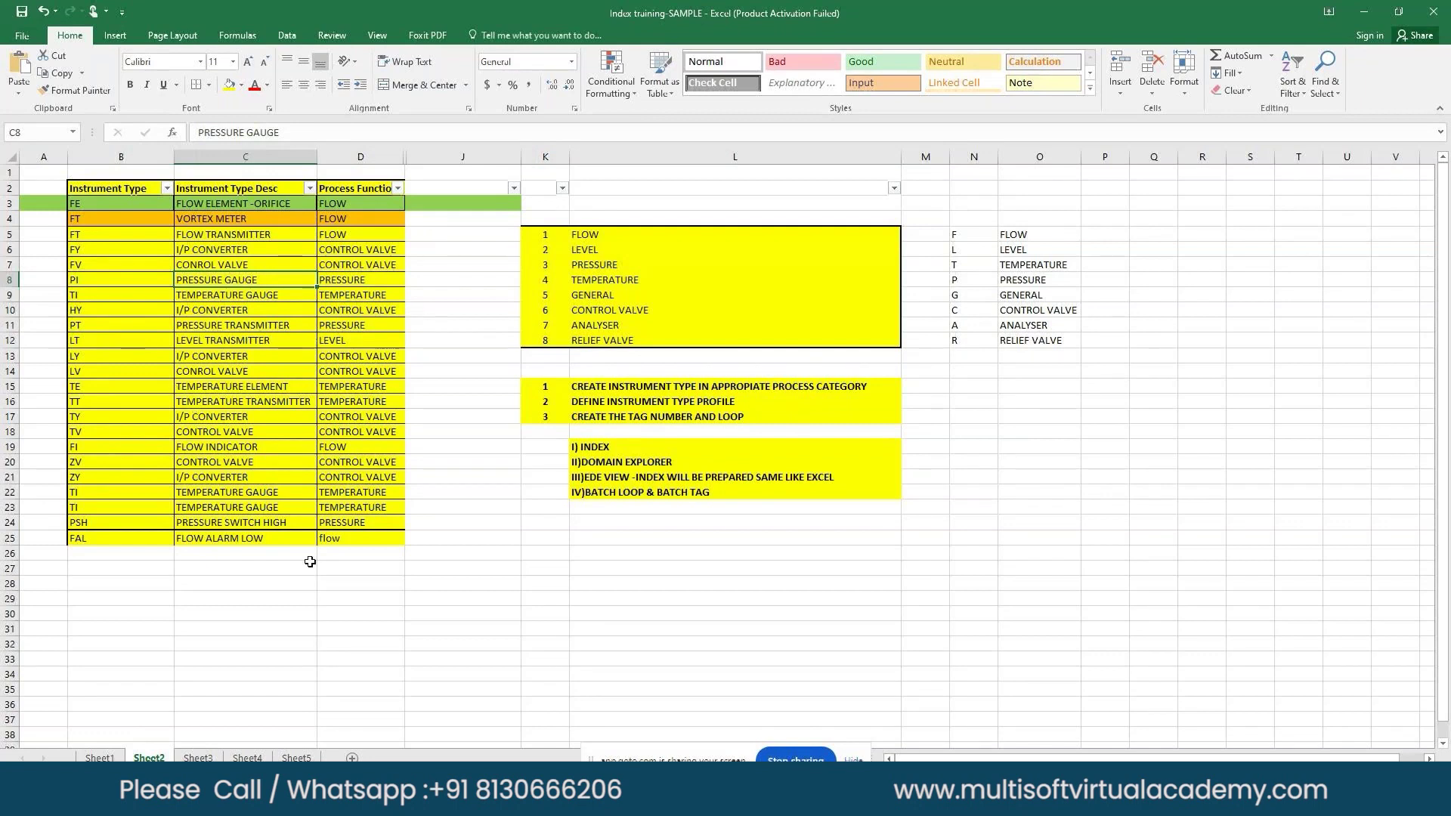
{"action": "left_click", "coordinate": [154, 384]}
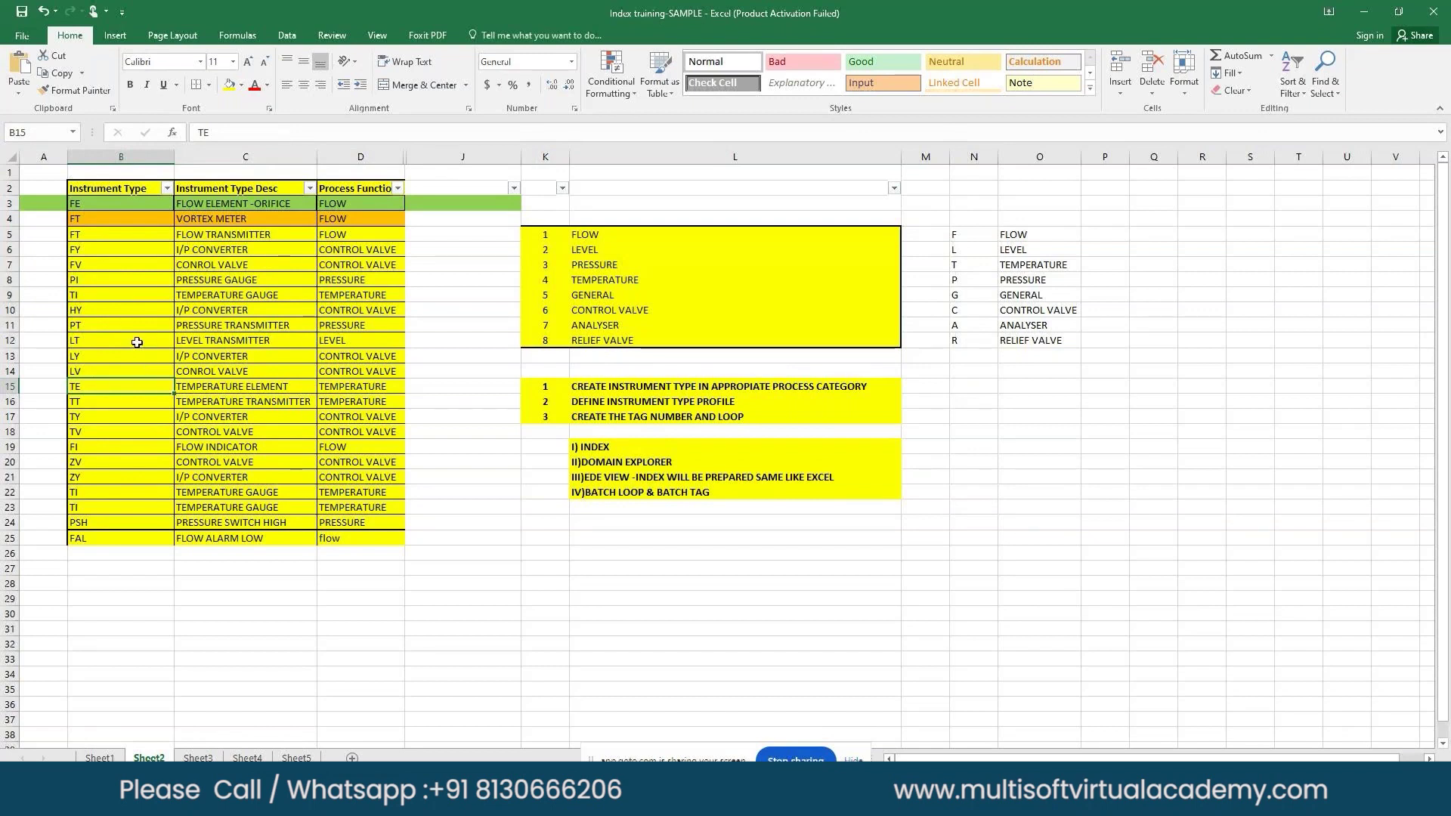
{"action": "left_click", "coordinate": [113, 189]}
{"action": "left_click_drag", "start_coordinate": [113, 189], "coordinate": [383, 254]}
{"action": "left_click", "coordinate": [280, 280]}
{"action": "left_click_drag", "start_coordinate": [129, 188], "coordinate": [361, 544]}
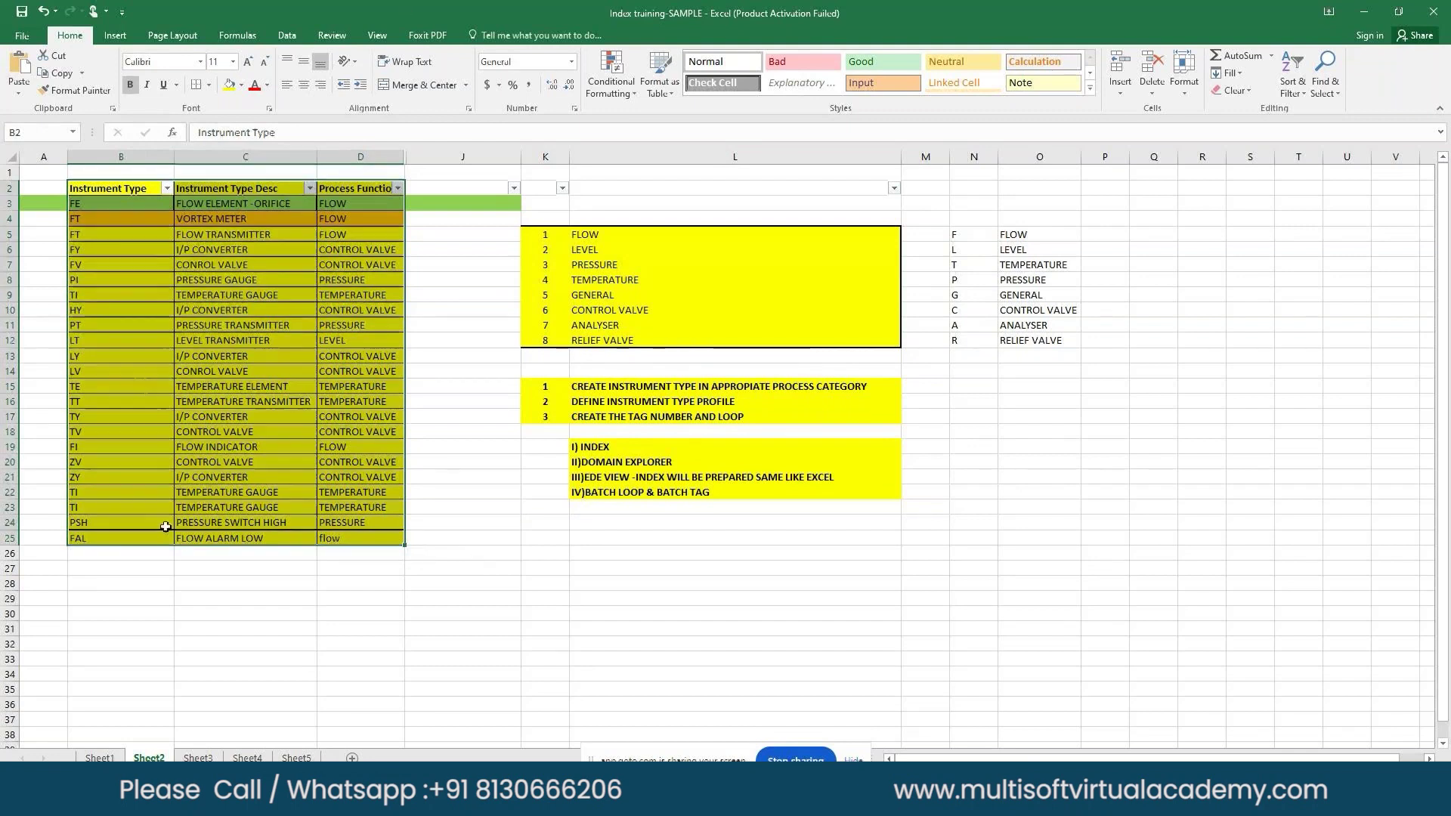
{"action": "left_click", "coordinate": [141, 385]}
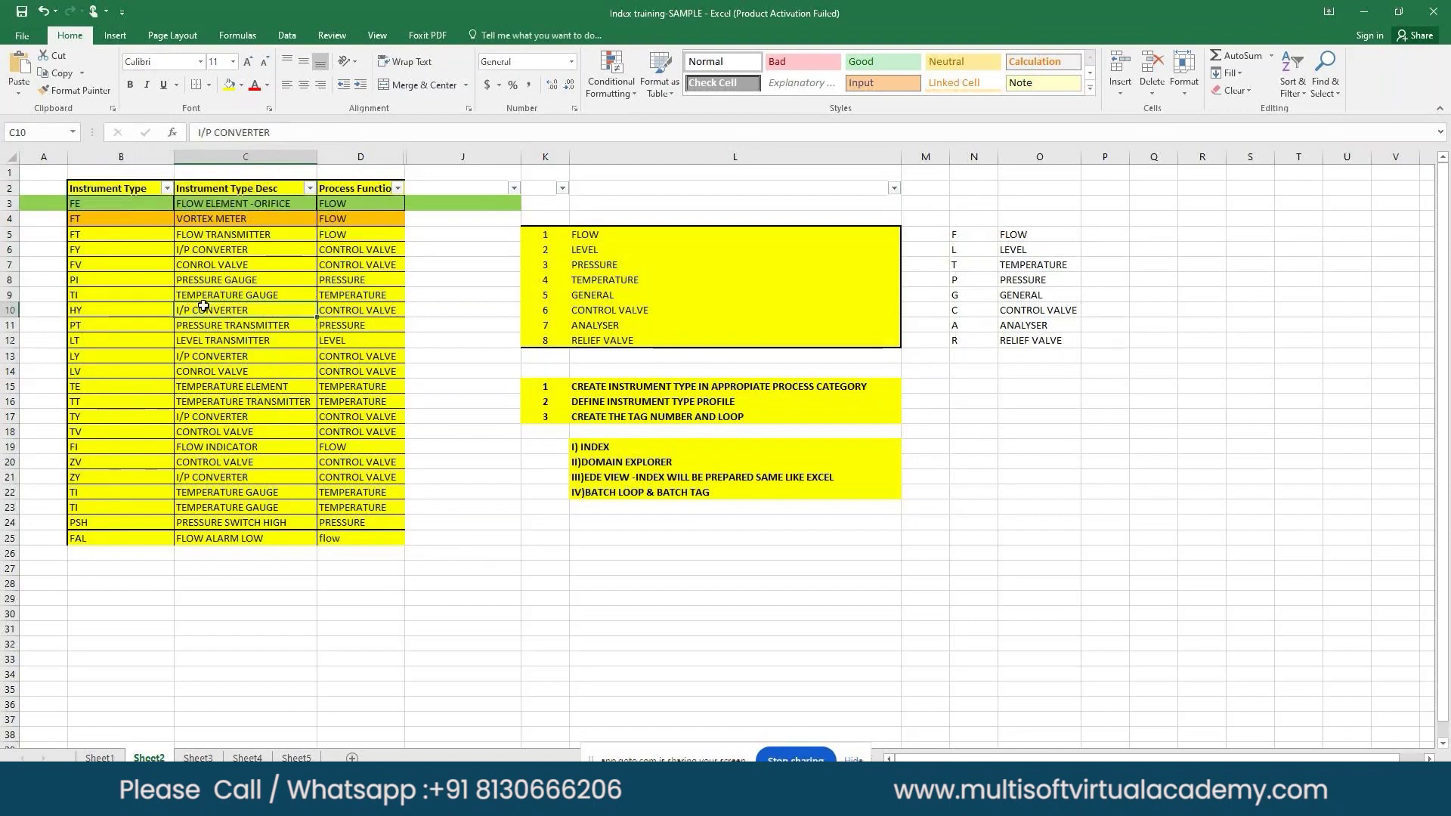
{"action": "left_click", "coordinate": [132, 158]}
{"action": "left_click_drag", "start_coordinate": [131, 158], "coordinate": [215, 168]}
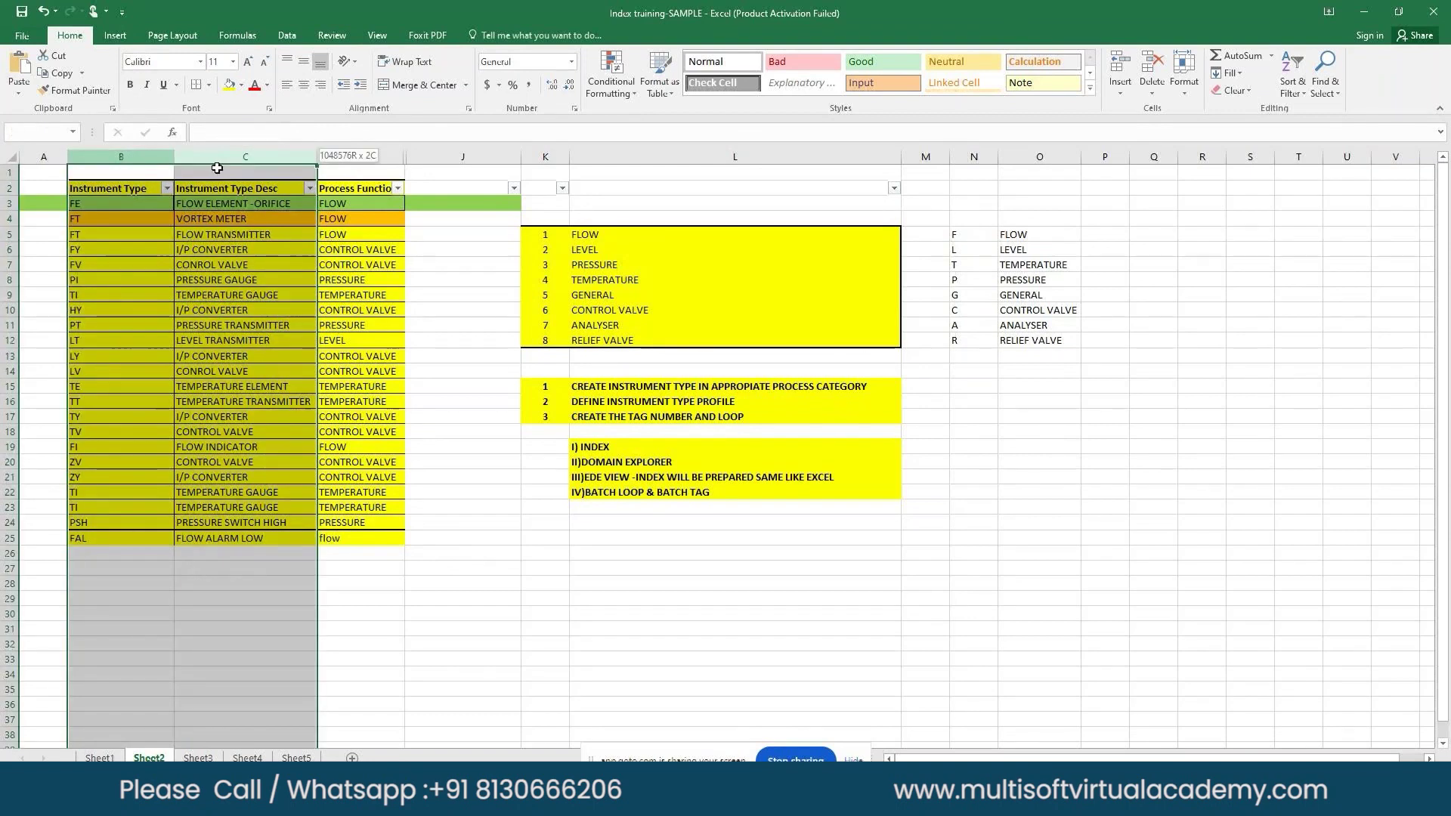
Filter the Process Function column to show only FLOW rows
{"action": "left_click", "coordinate": [259, 218]}
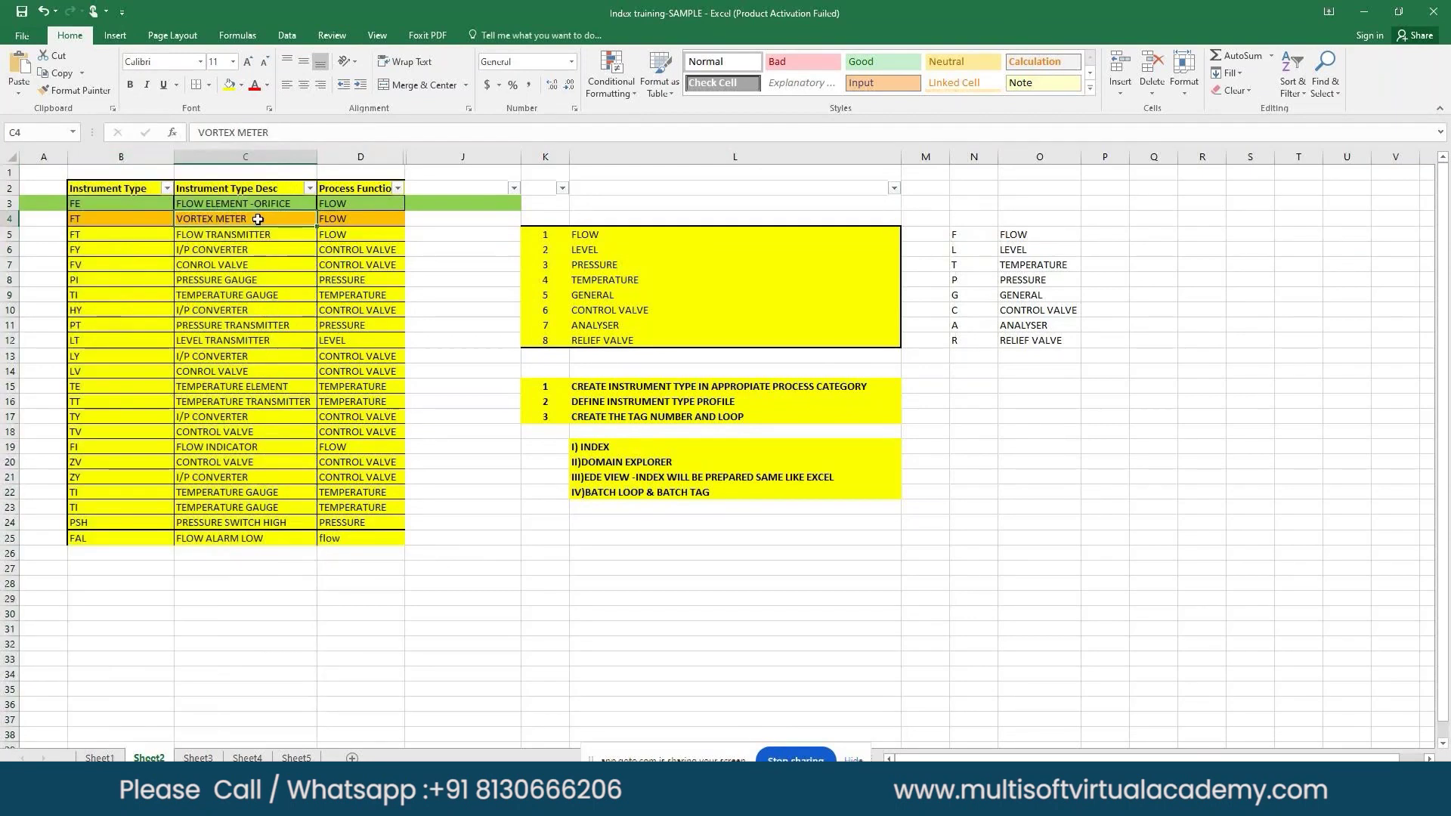
{"action": "left_click", "coordinate": [352, 160]}
{"action": "left_click", "coordinate": [358, 249]}
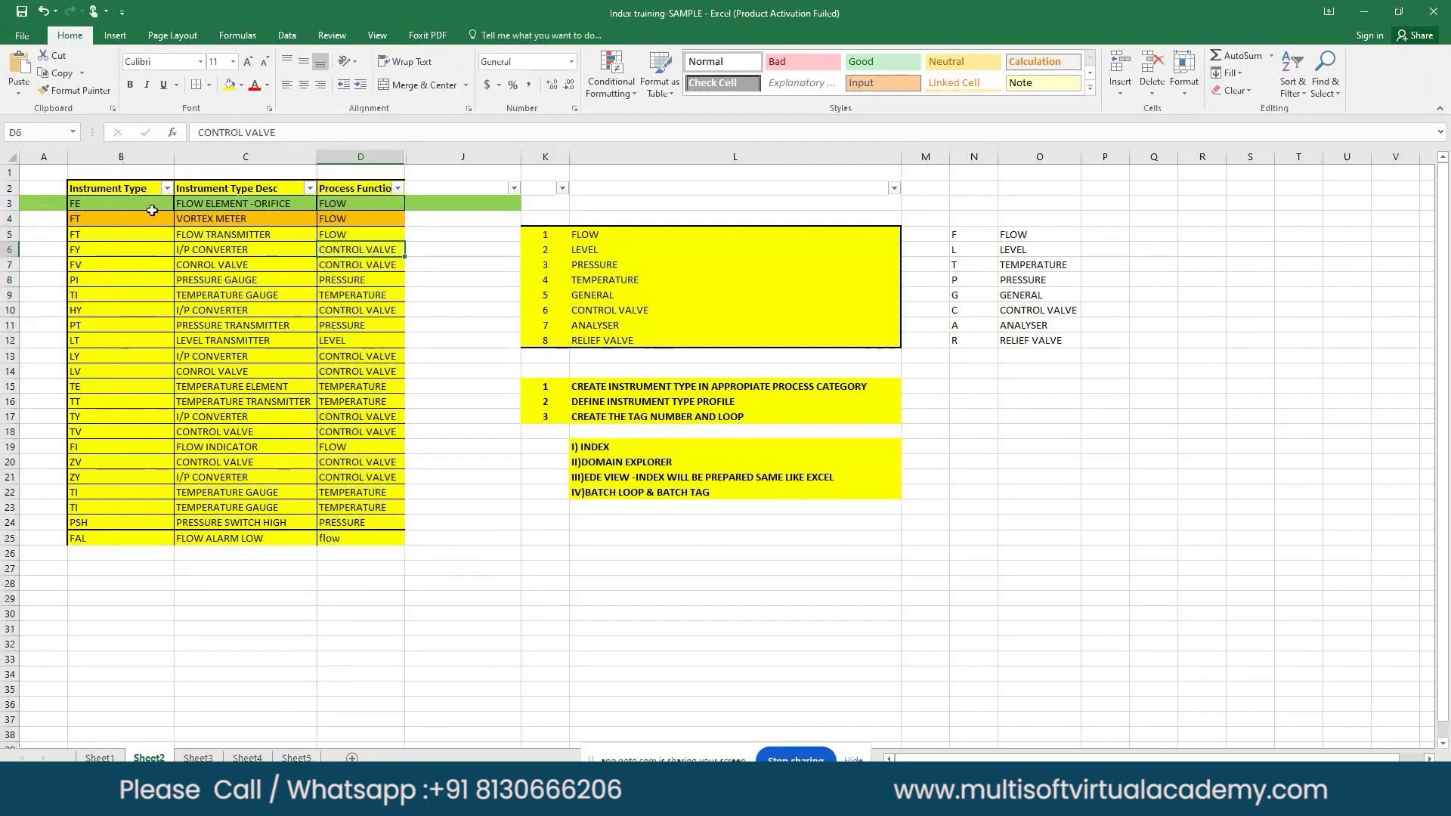
{"action": "left_click", "coordinate": [398, 188]}
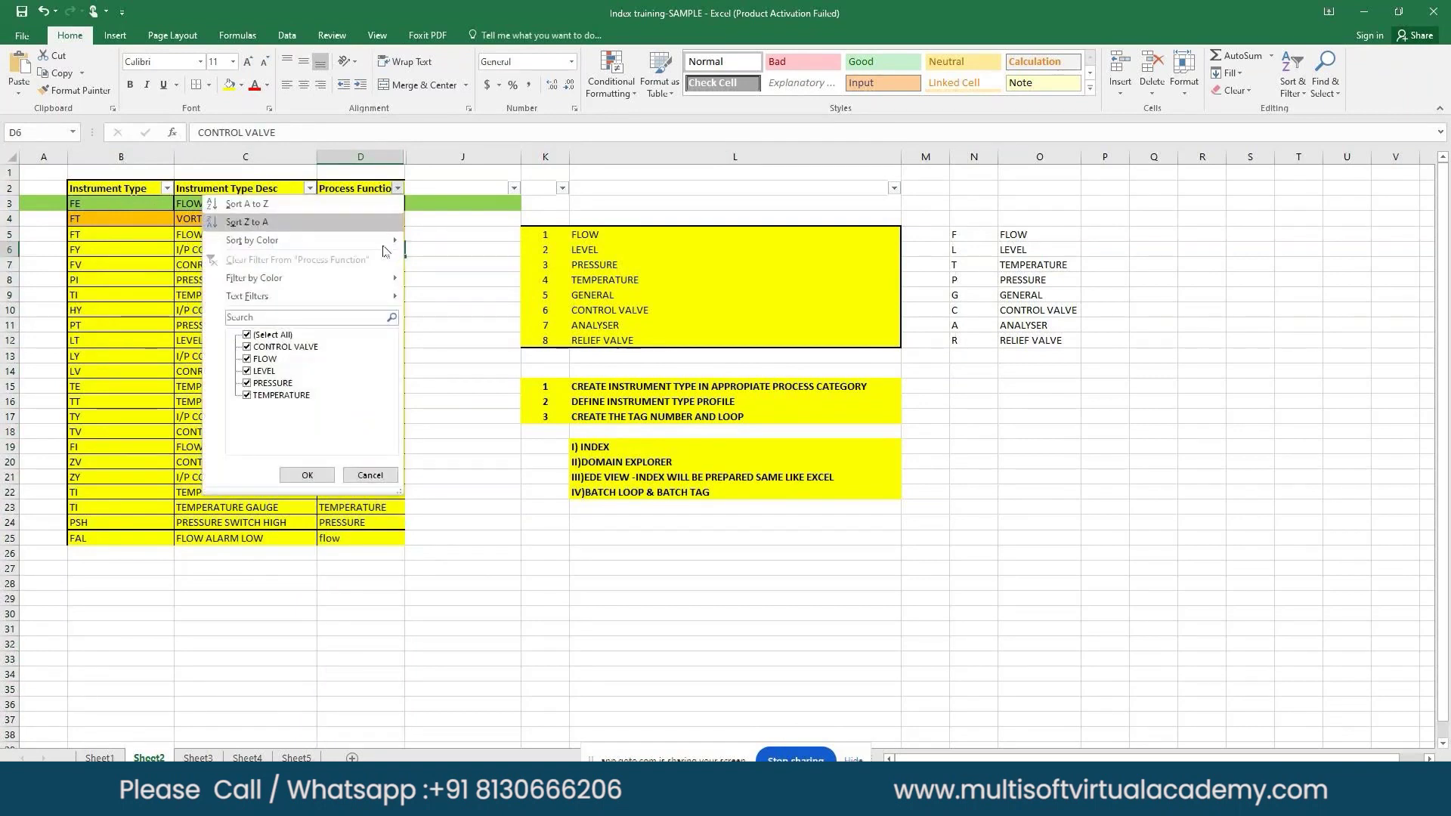
{"action": "left_click", "coordinate": [263, 336]}
{"action": "left_click", "coordinate": [264, 361]}
{"action": "left_click", "coordinate": [303, 476]}
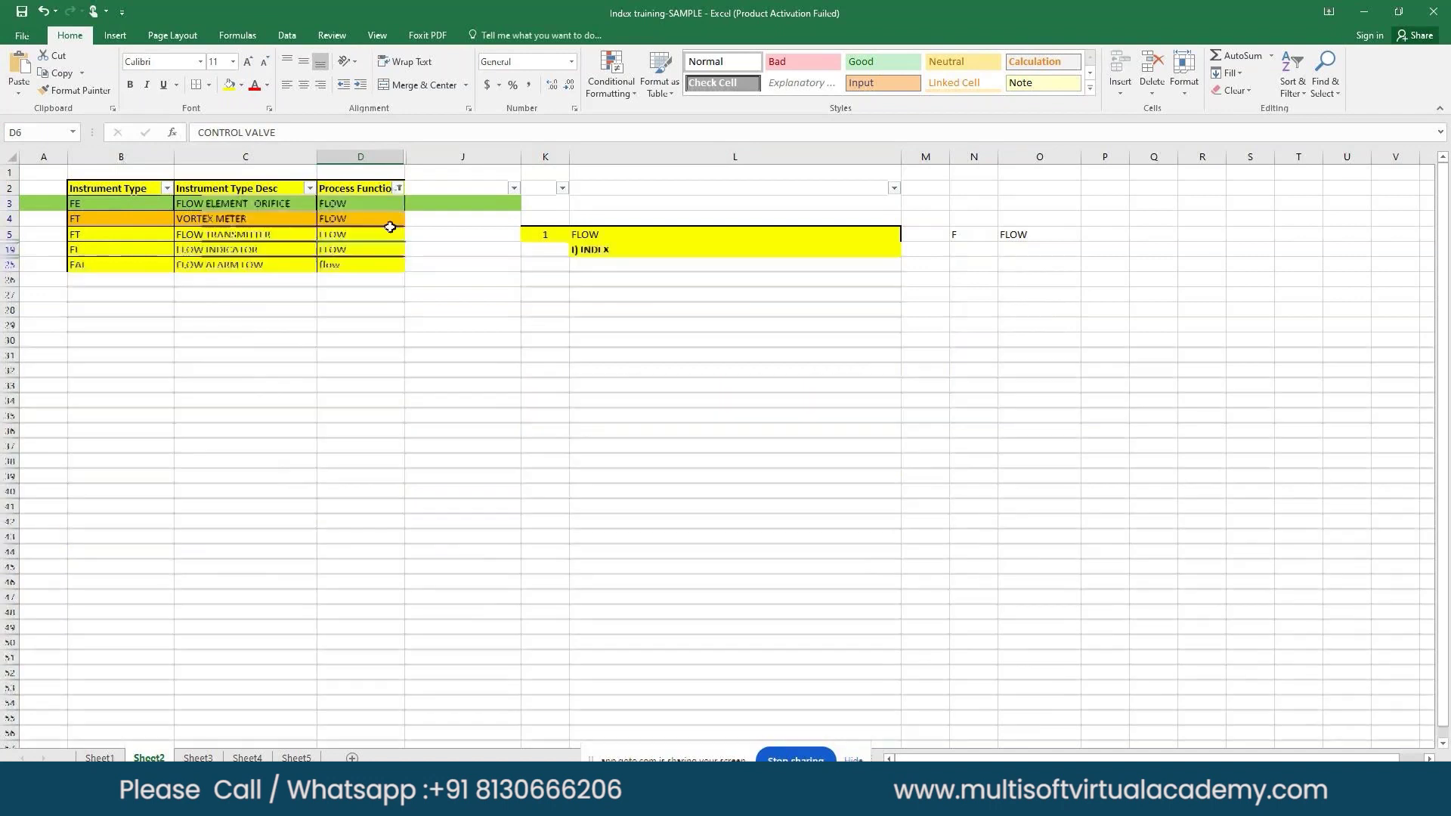
Switch the Process Function filter to CONTROL VALVE and select the filtered rows
{"action": "left_click", "coordinate": [397, 190]}
{"action": "left_click", "coordinate": [265, 360]}
{"action": "left_click", "coordinate": [286, 347]}
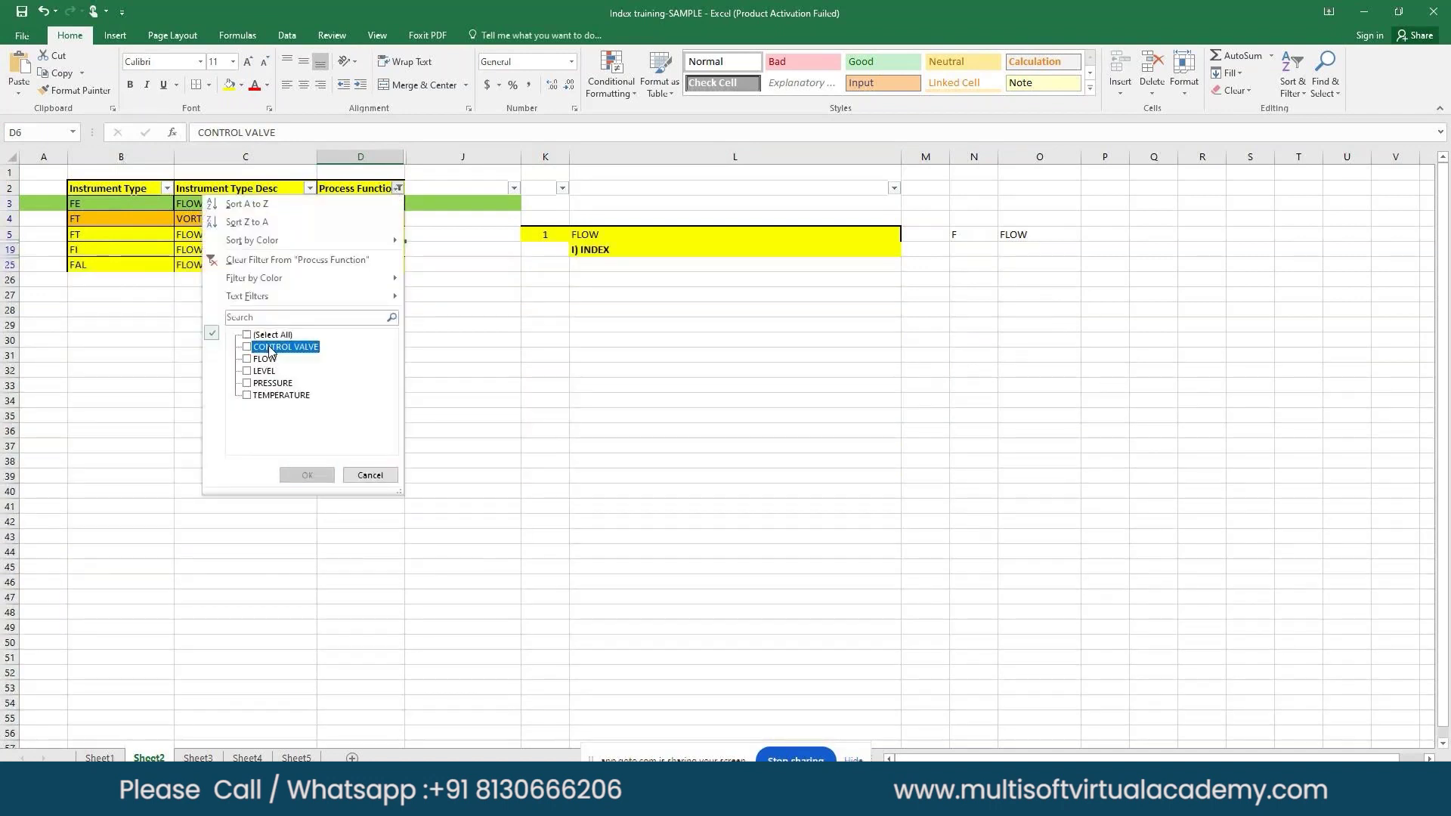
{"action": "left_click", "coordinate": [306, 475]}
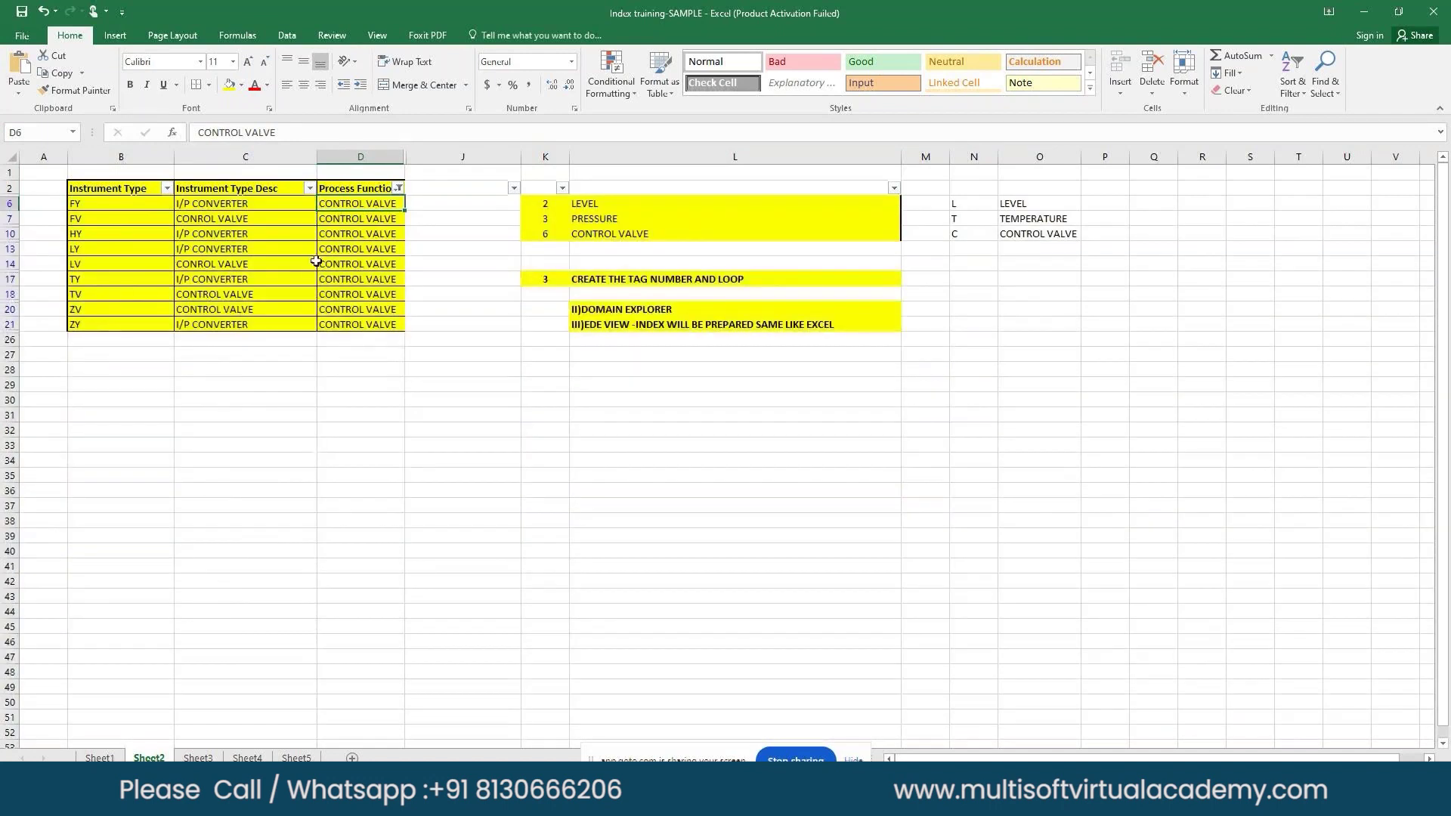
{"action": "left_click_drag", "start_coordinate": [141, 201], "coordinate": [332, 325]}
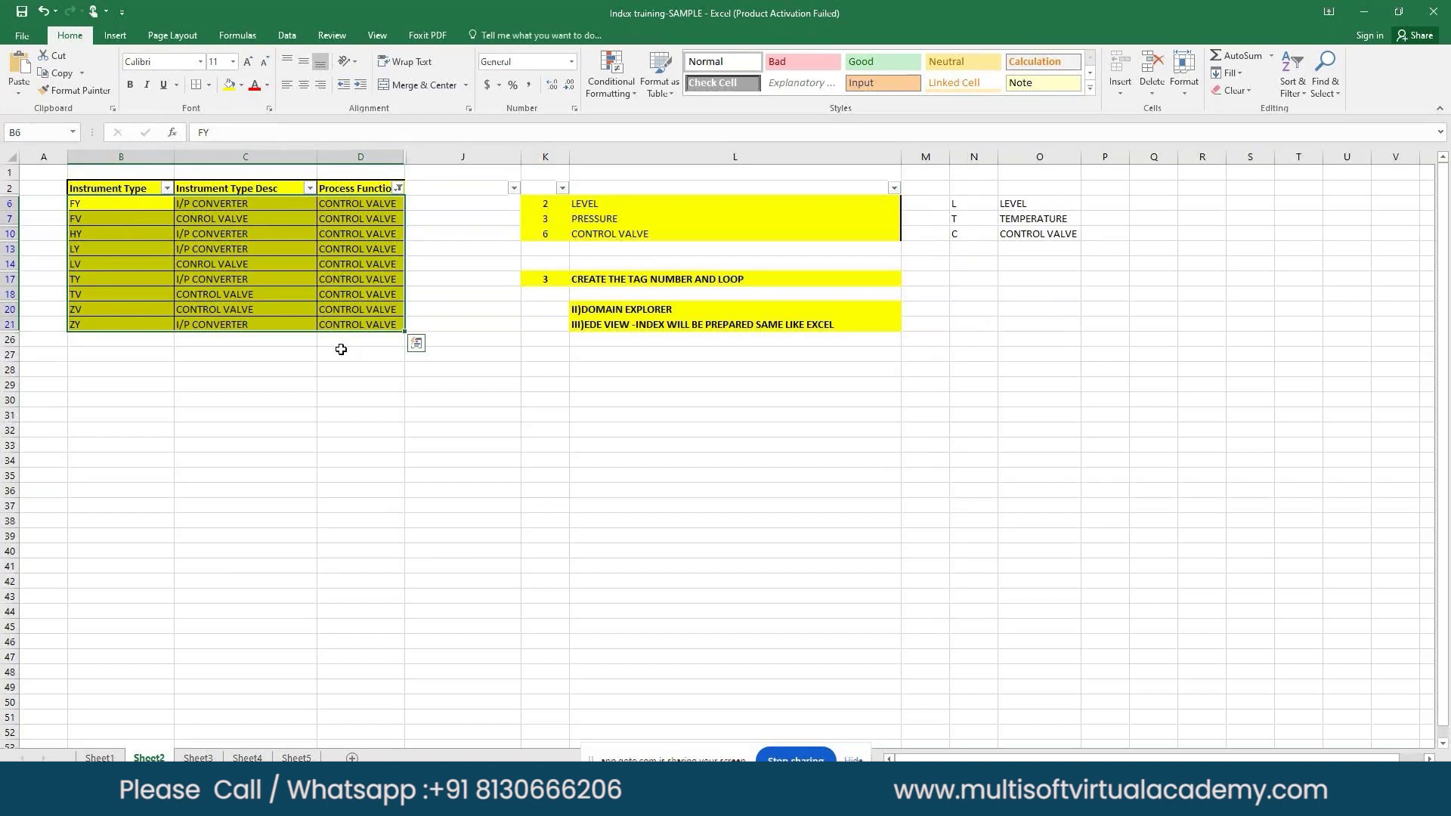
Reset the filter to show all Process Function values and review the RELIEF VALVE category
{"action": "left_click", "coordinate": [398, 188]}
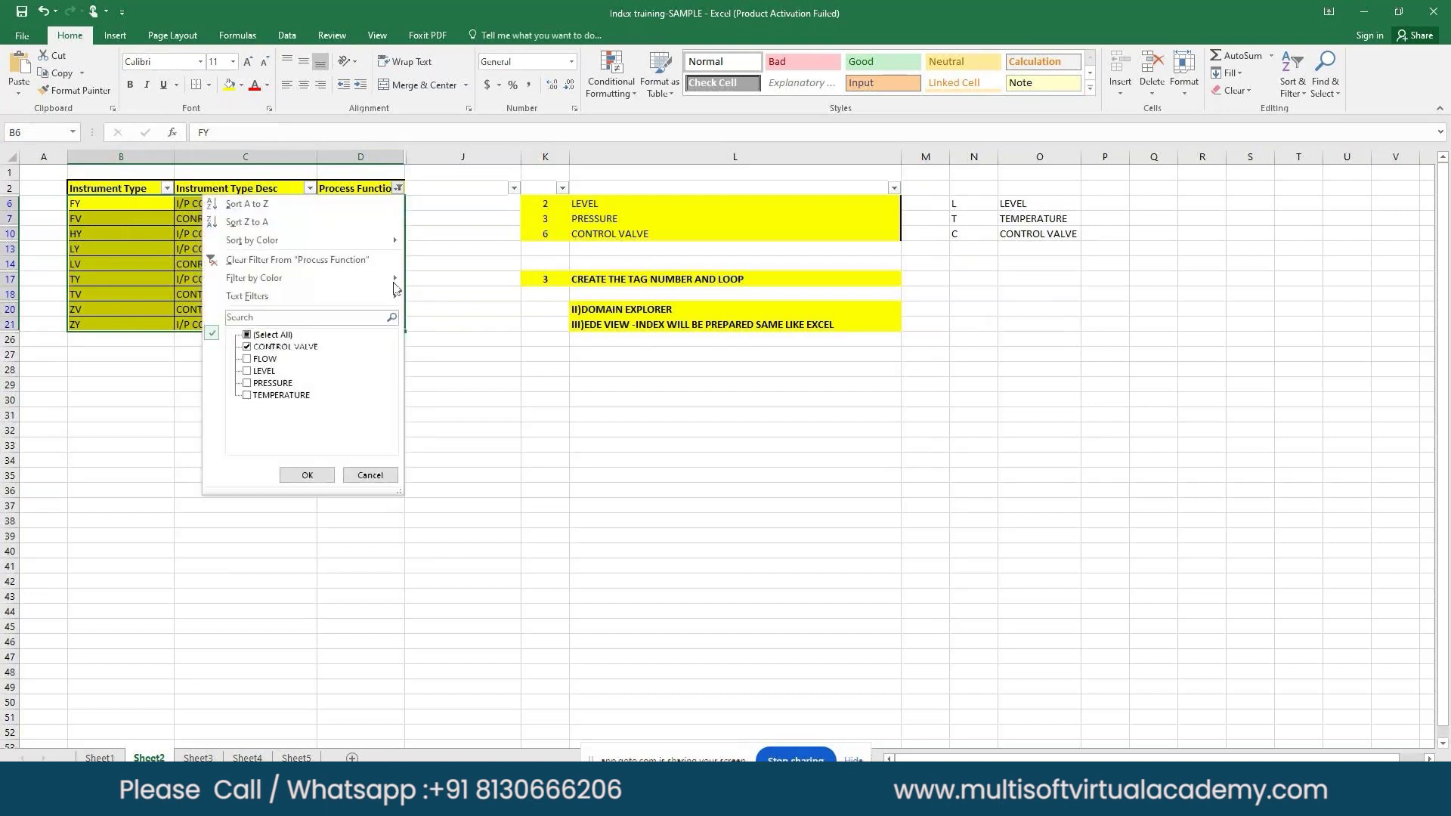
{"action": "left_click", "coordinate": [286, 346]}
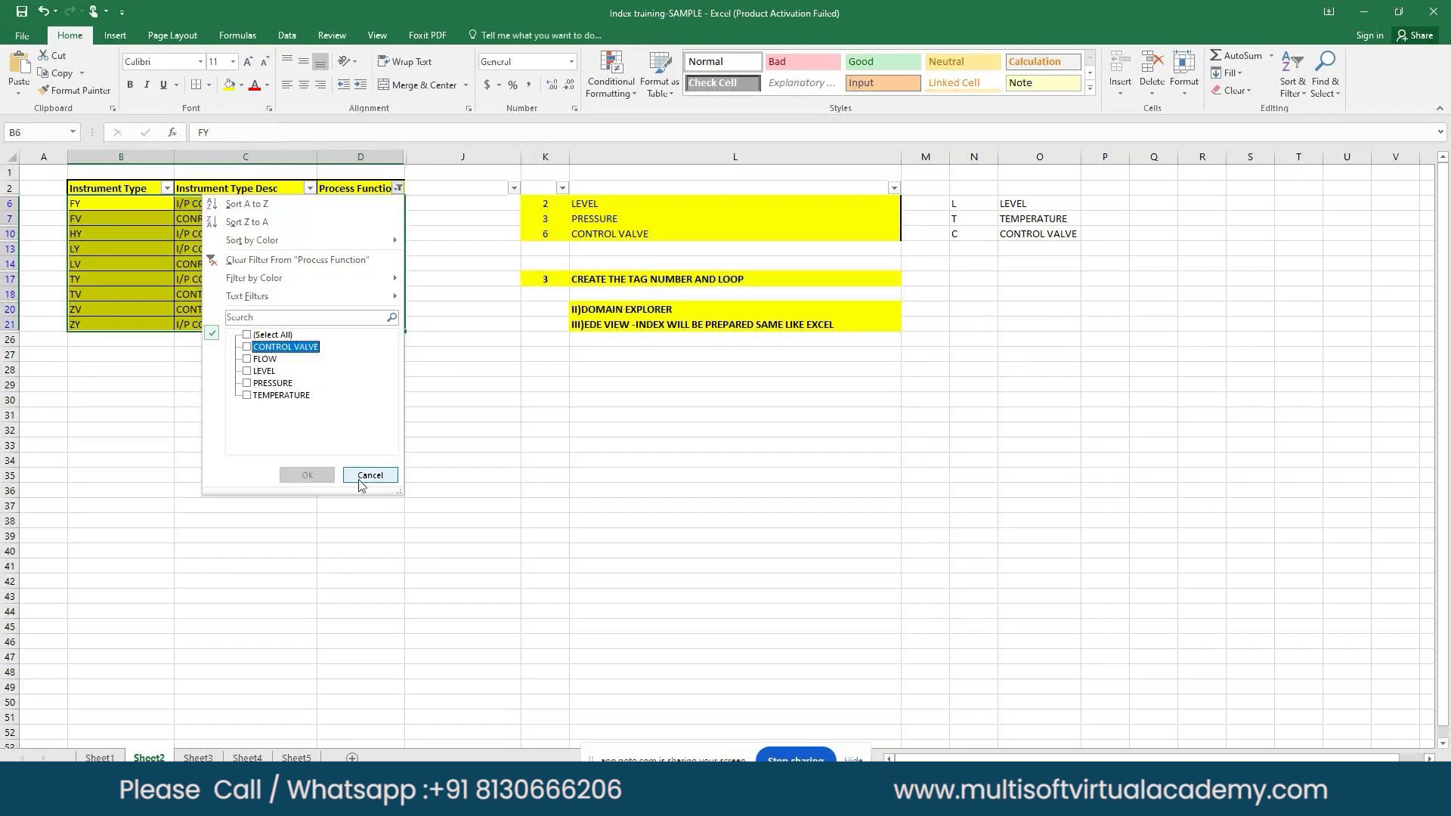
{"action": "left_click", "coordinate": [258, 334]}
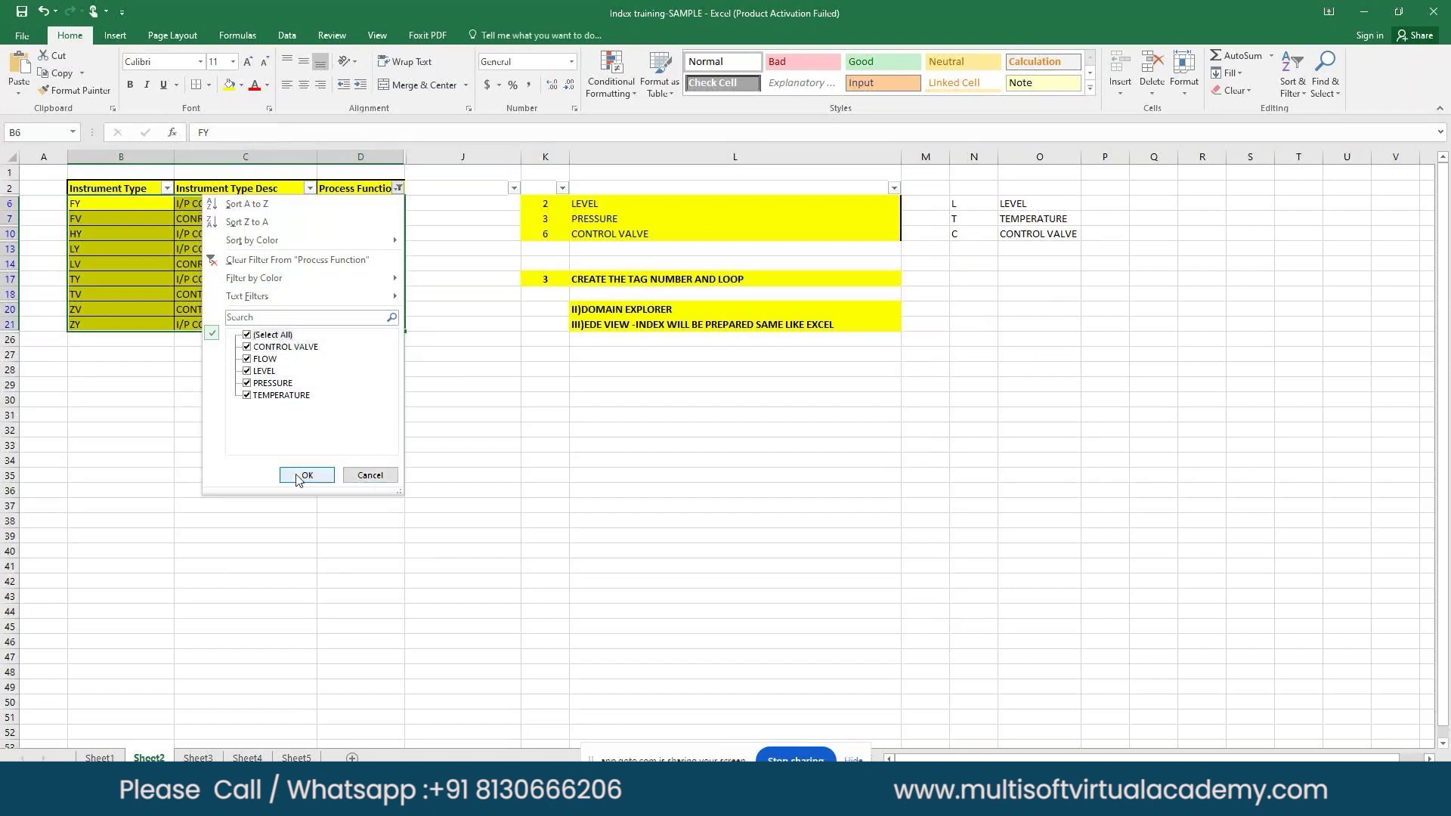
{"action": "left_click", "coordinate": [298, 474]}
{"action": "left_click", "coordinate": [603, 336]}
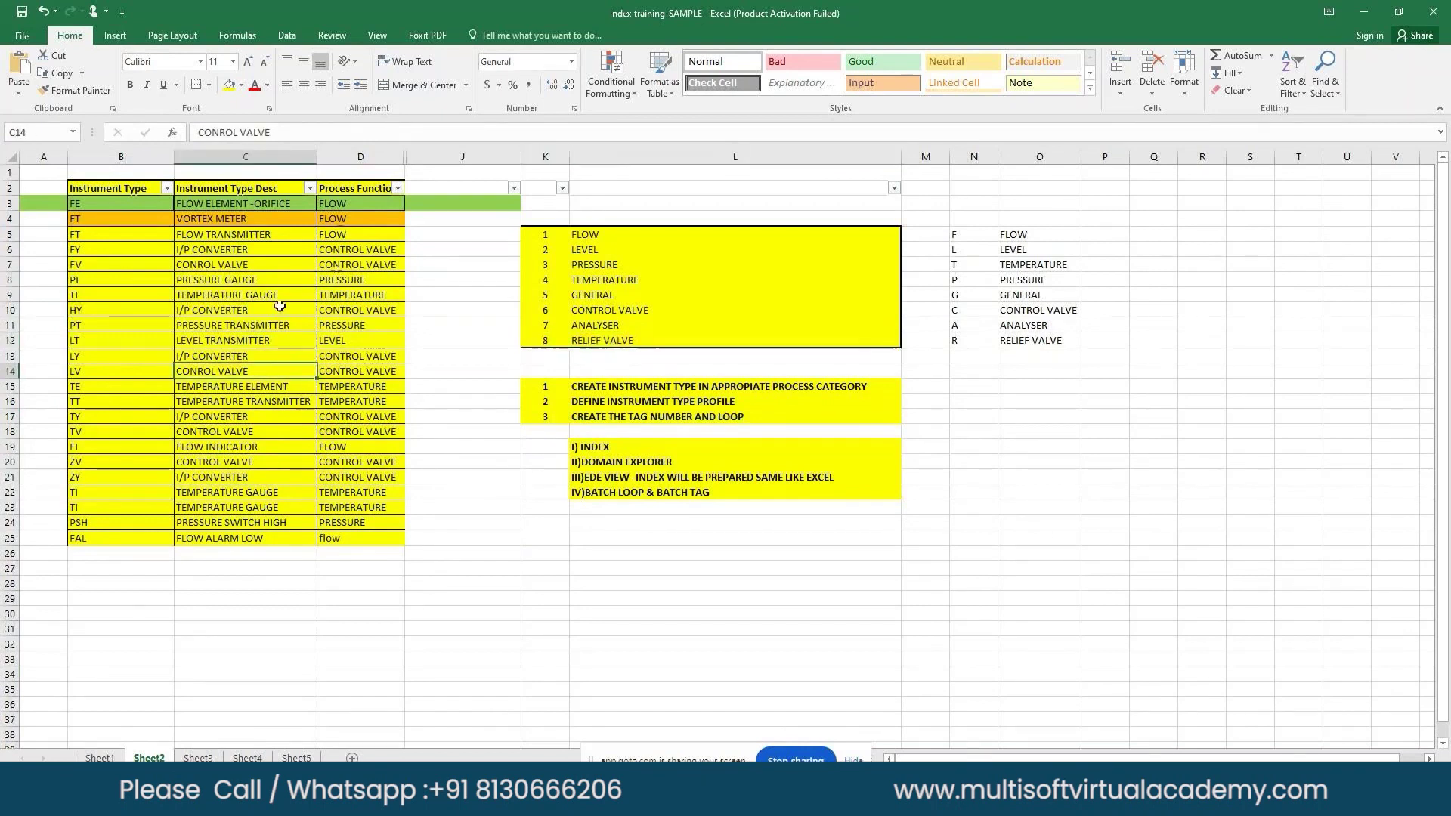
{"action": "left_click_drag", "start_coordinate": [344, 207], "coordinate": [357, 468]}
Filter Process Function to show only the three PRESSURE rows
{"action": "left_click", "coordinate": [356, 468]}
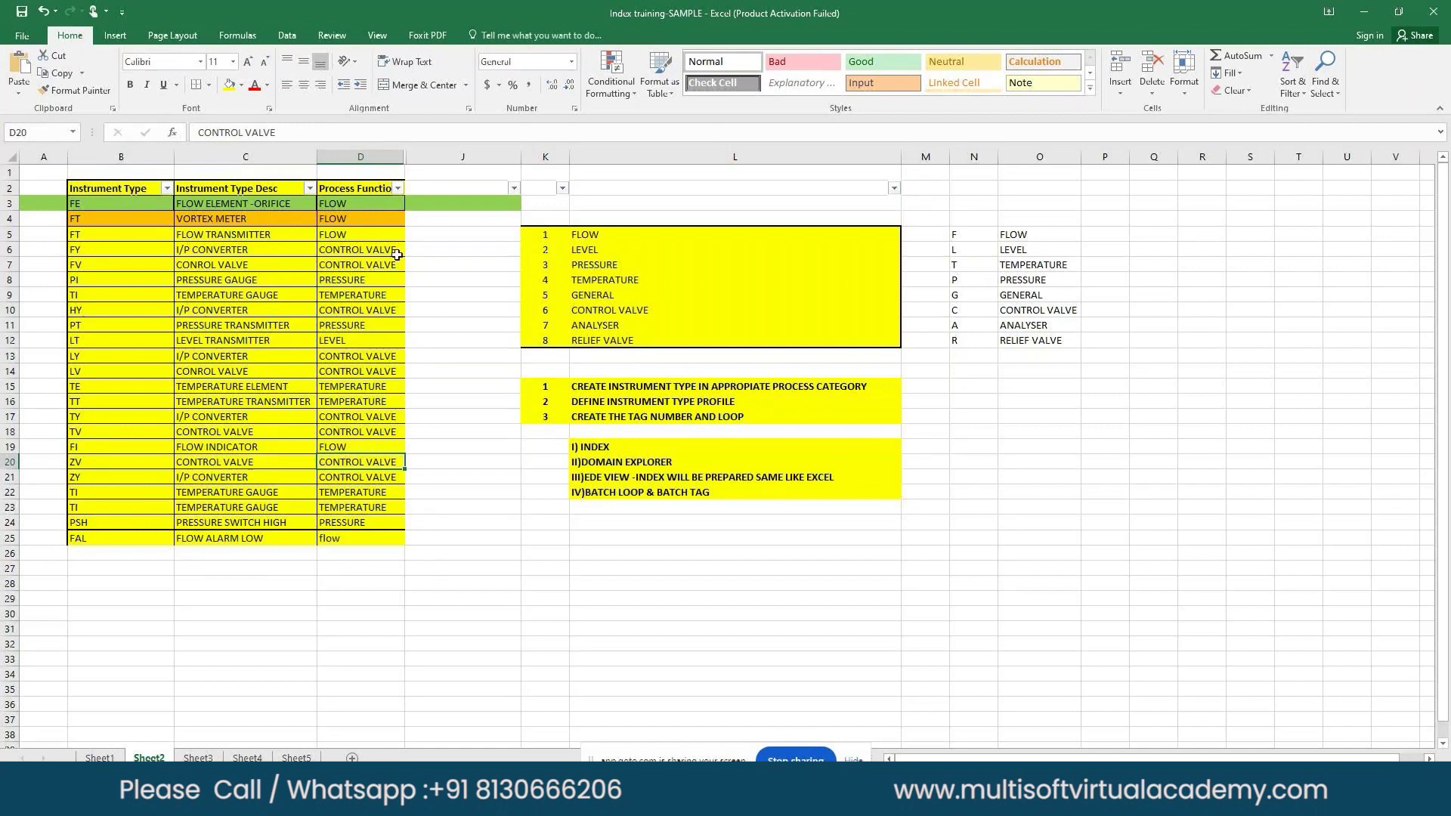
{"action": "left_click", "coordinate": [398, 189]}
{"action": "left_click", "coordinate": [247, 336]}
{"action": "left_click", "coordinate": [247, 383]}
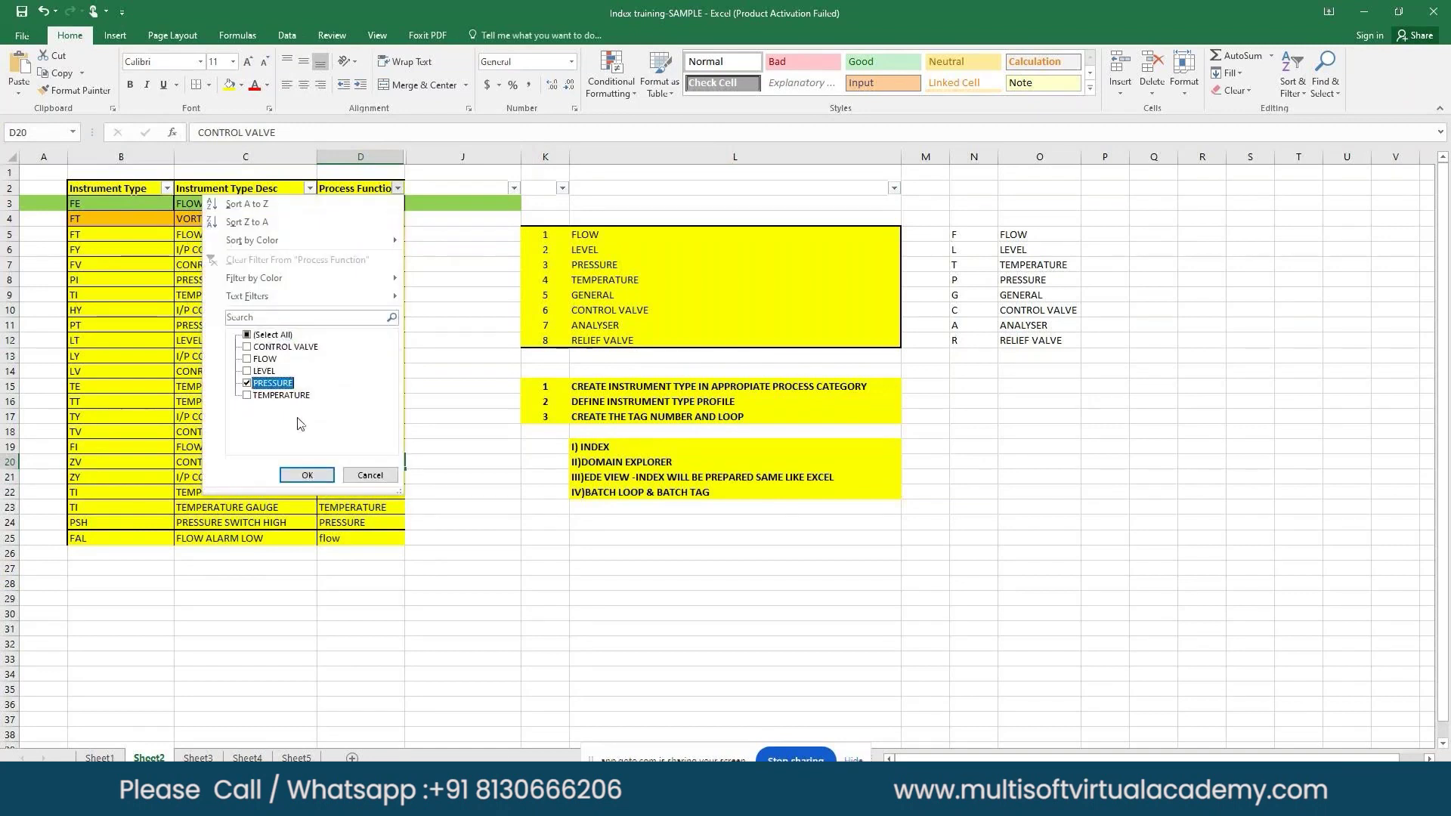
{"action": "left_click", "coordinate": [307, 476]}
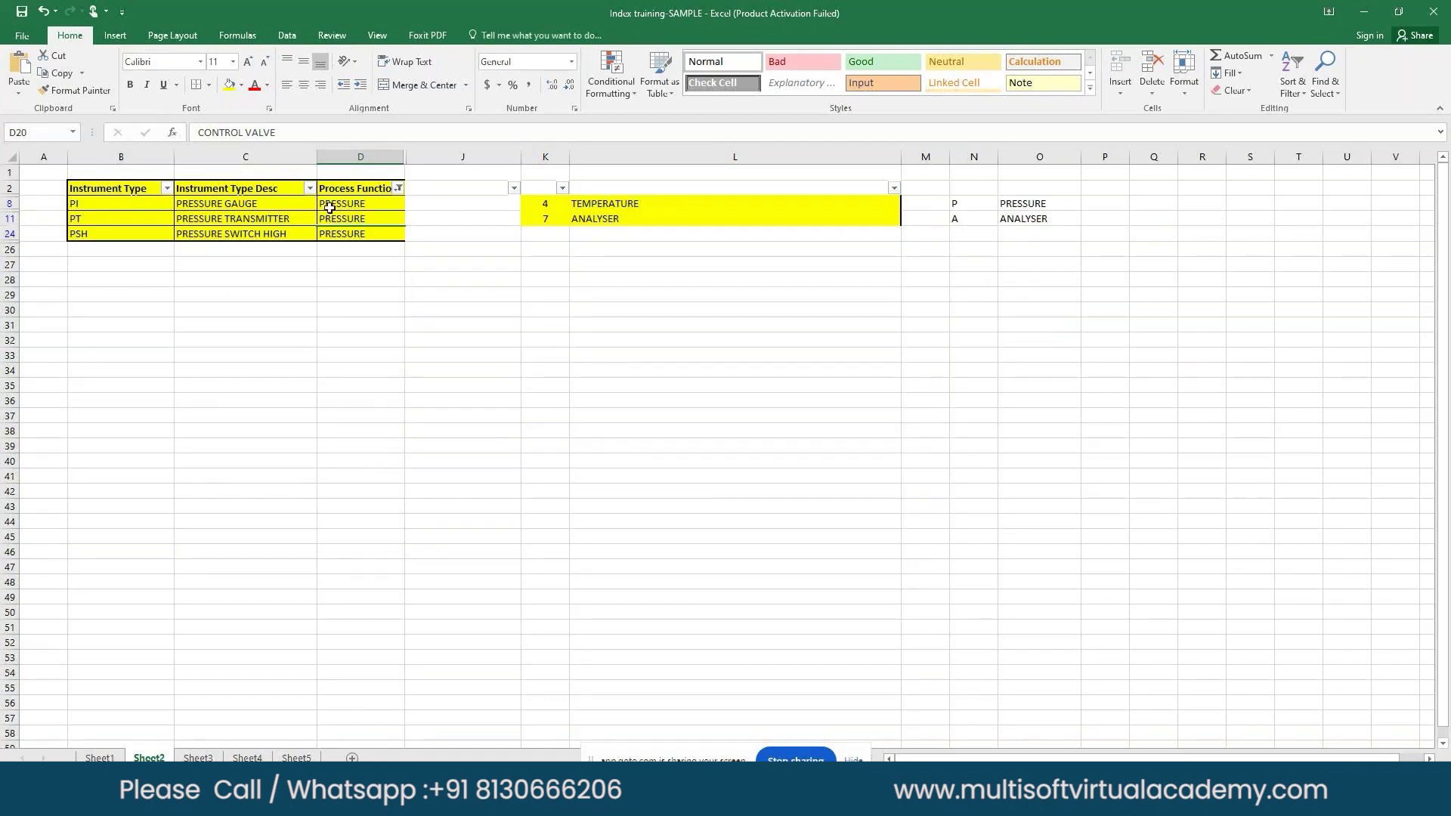
{"action": "left_click", "coordinate": [399, 188]}
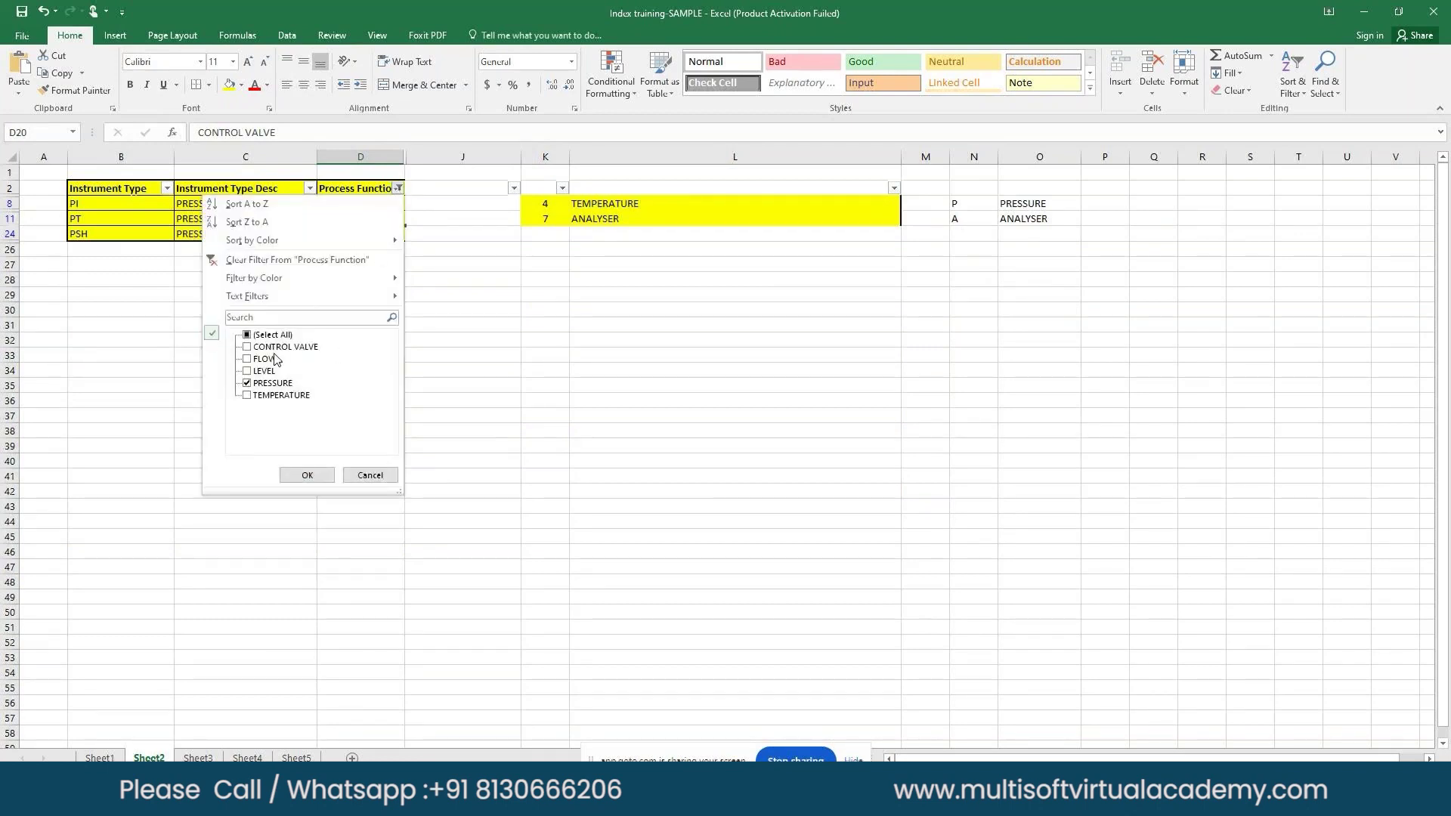
{"action": "left_click", "coordinate": [308, 477]}
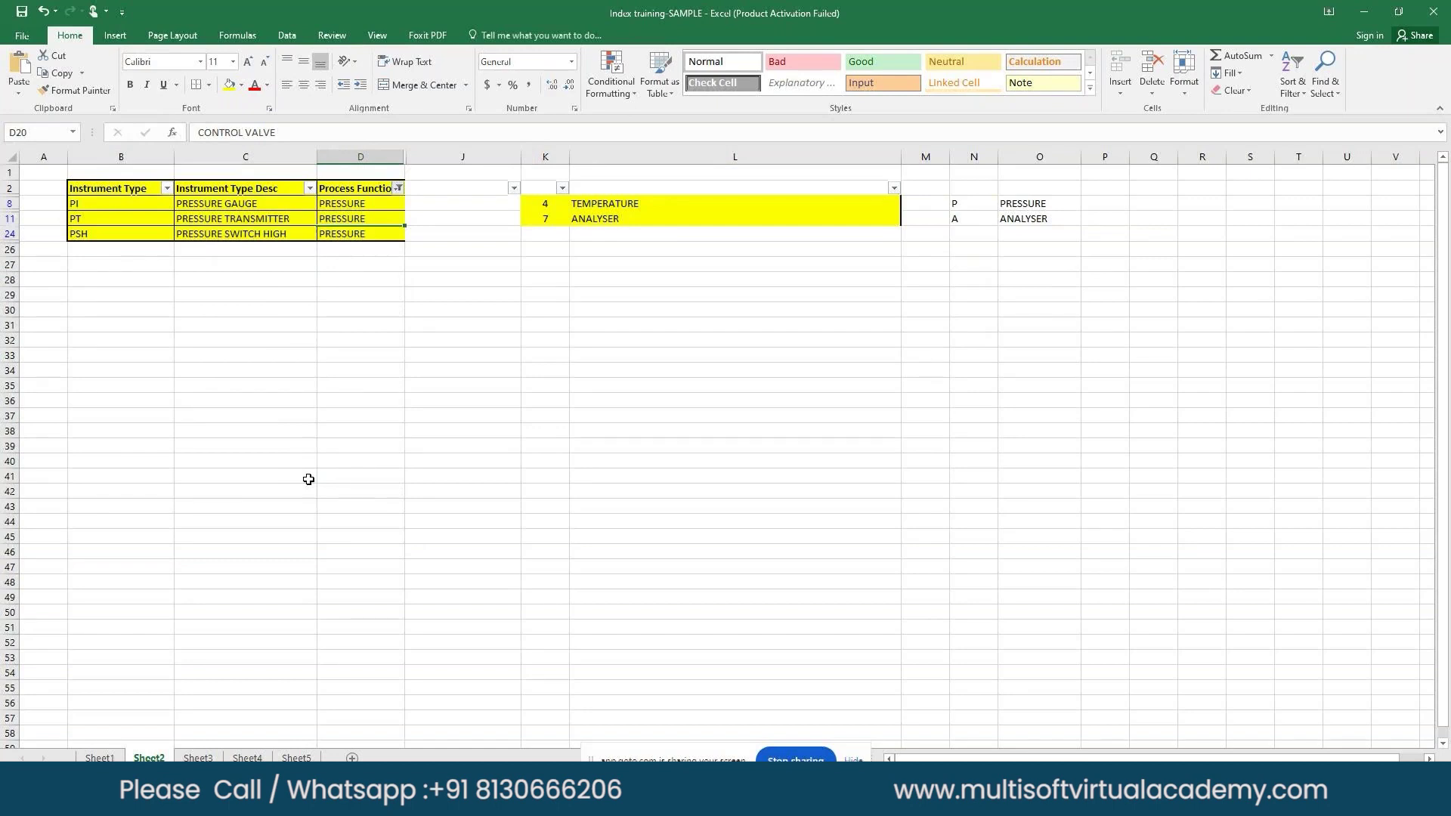
Undo the PRESSURE filter and select the whole table B2:D25
{"action": "key", "text": "ctrl+z"}
{"action": "left_click", "coordinate": [242, 188]}
{"action": "left_click_drag", "start_coordinate": [114, 188], "coordinate": [390, 535]}
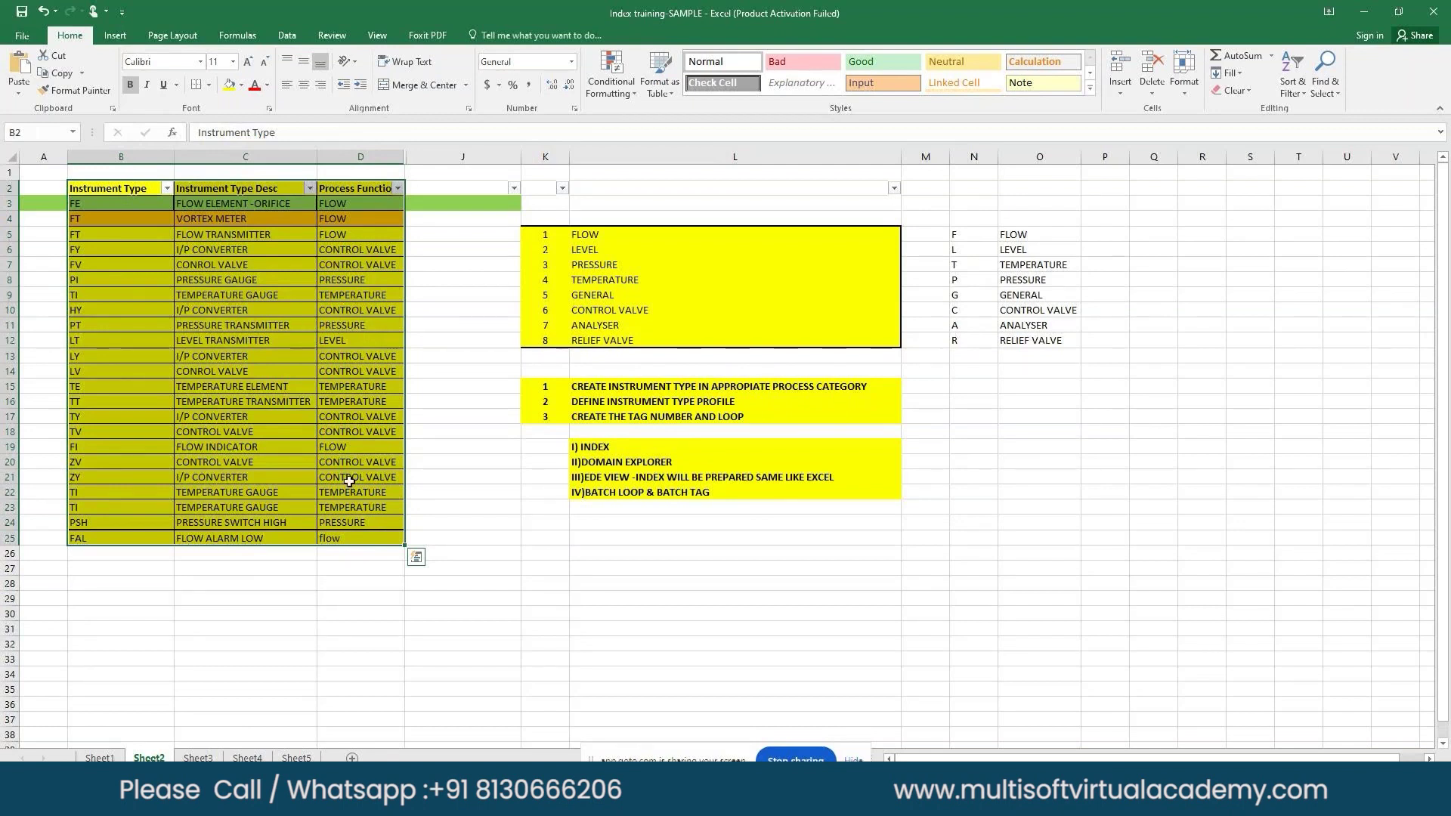
{"action": "left_click", "coordinate": [356, 535]}
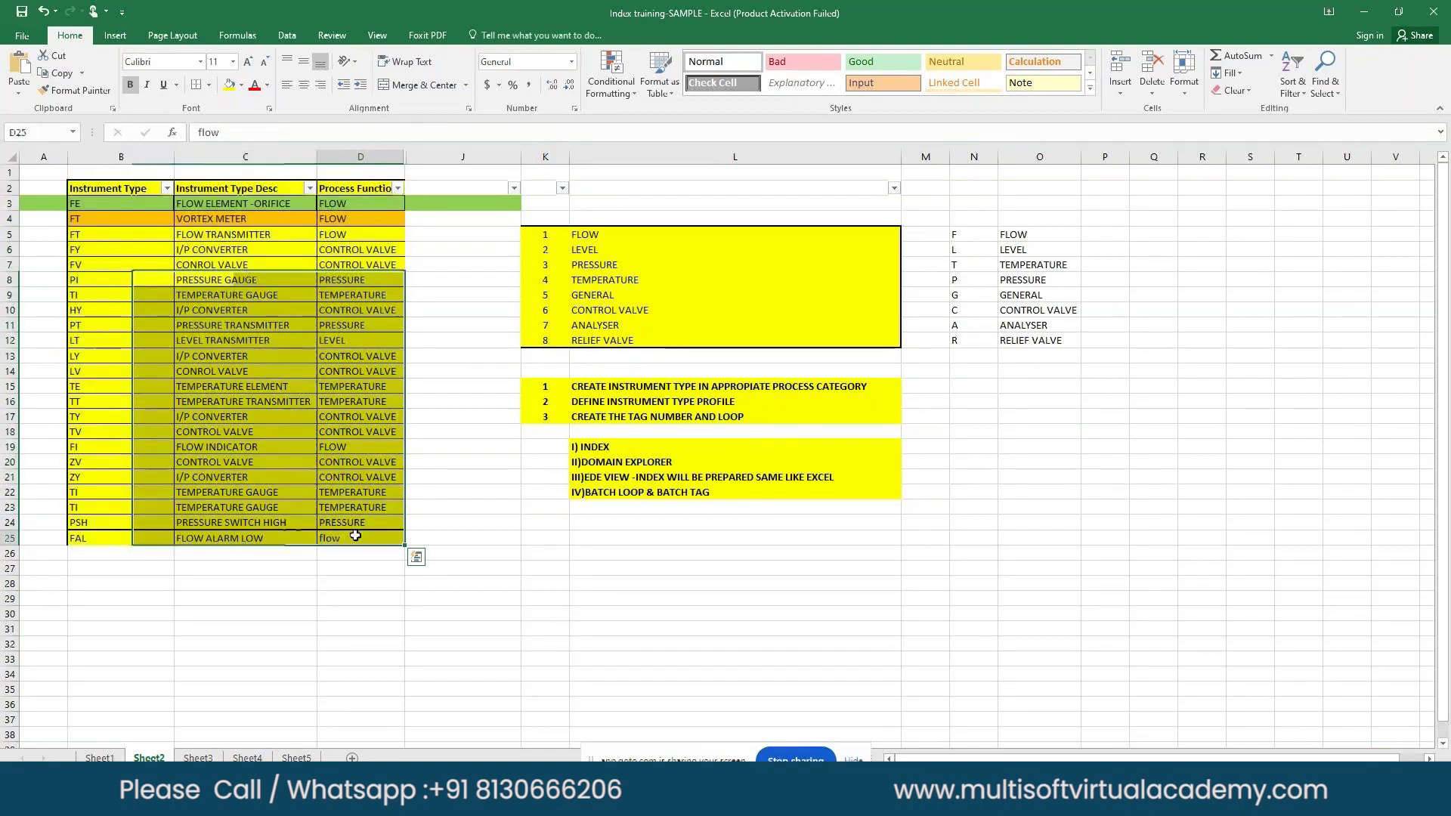
{"action": "key", "text": "ctrl+a"}
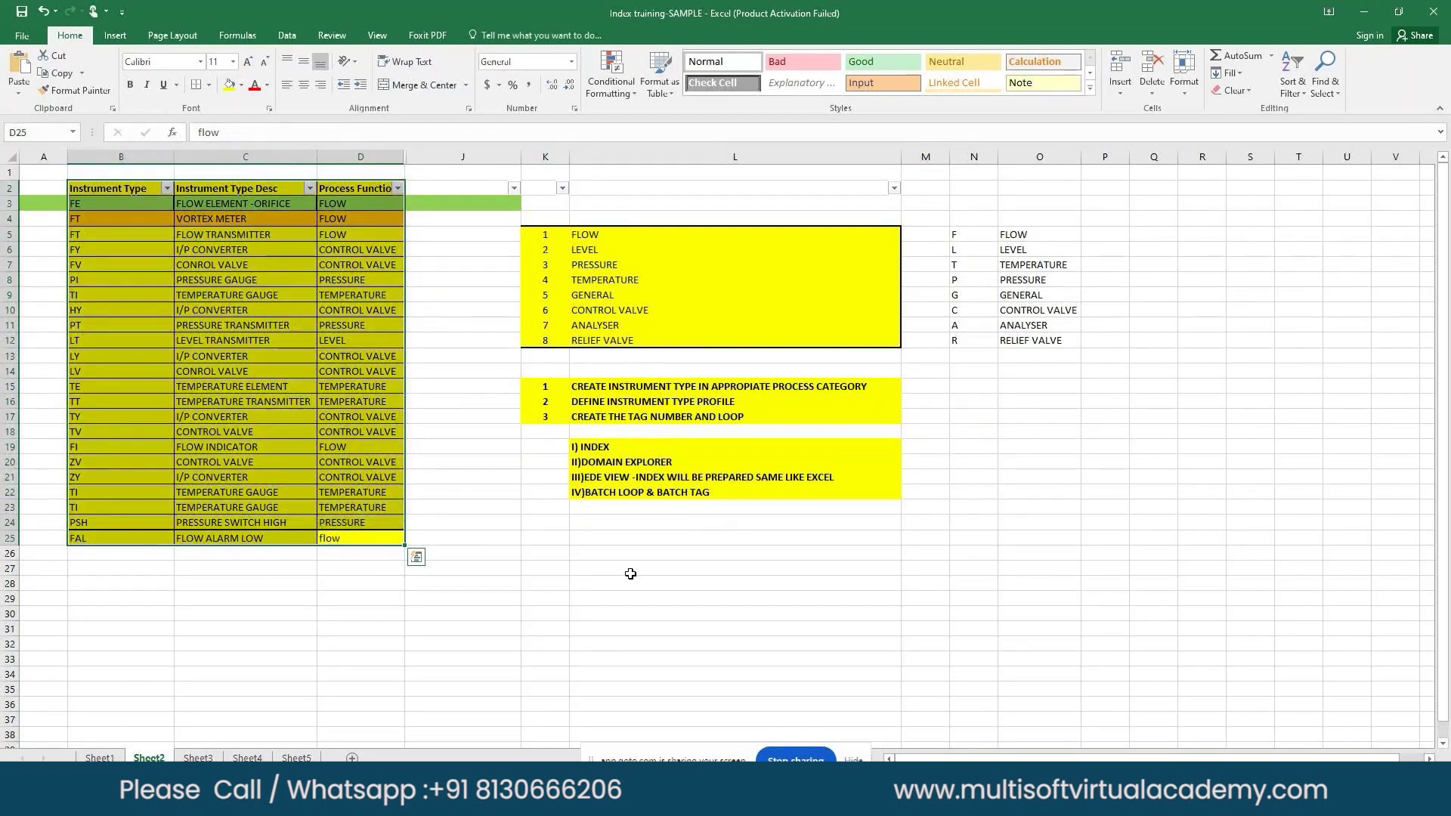
Enter 'process function' in L27 and 'instrument type' in L28
{"action": "left_click", "coordinate": [632, 570]}
{"action": "type", "text": "process function"}
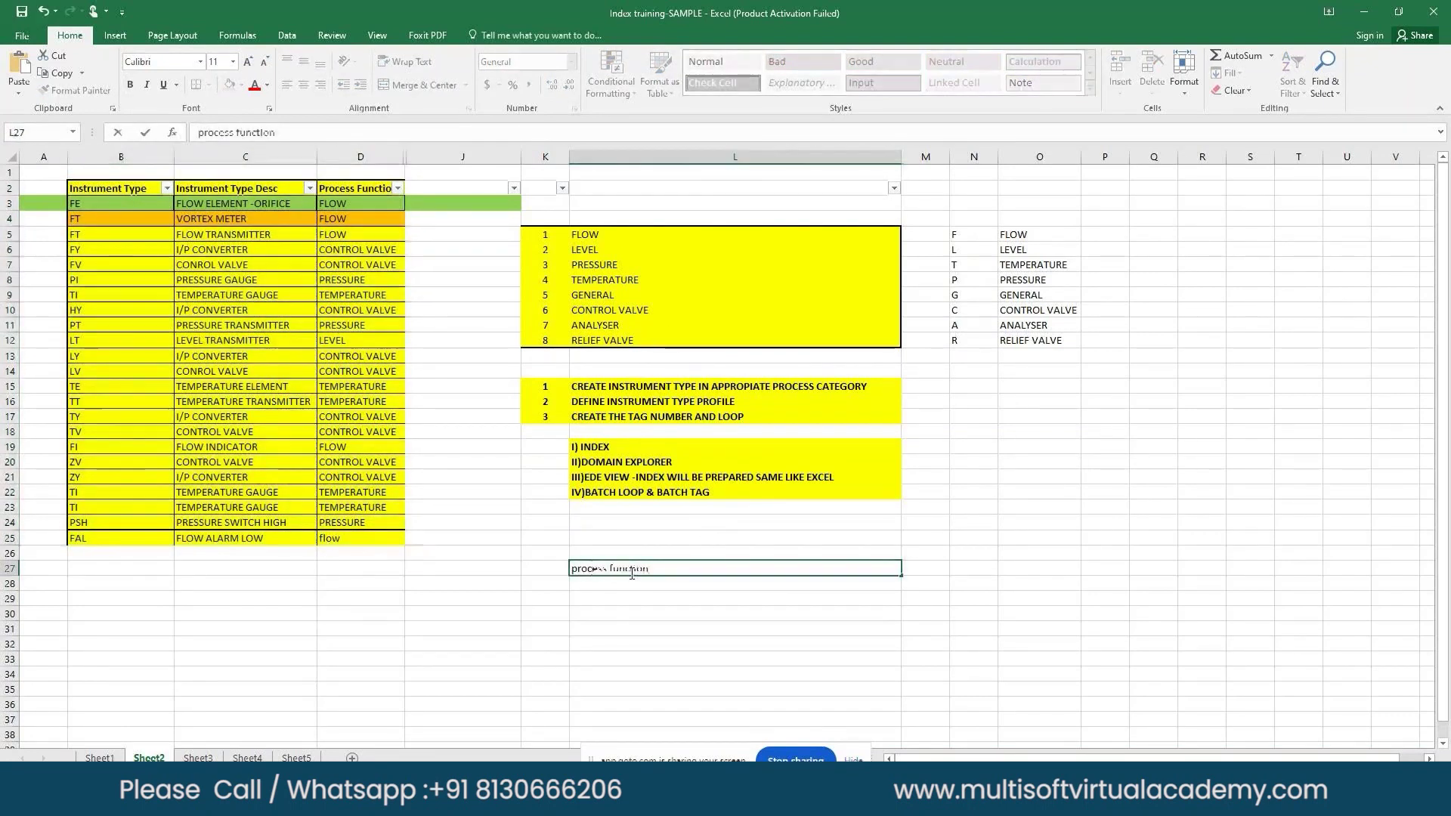
{"action": "key", "text": "Return"}
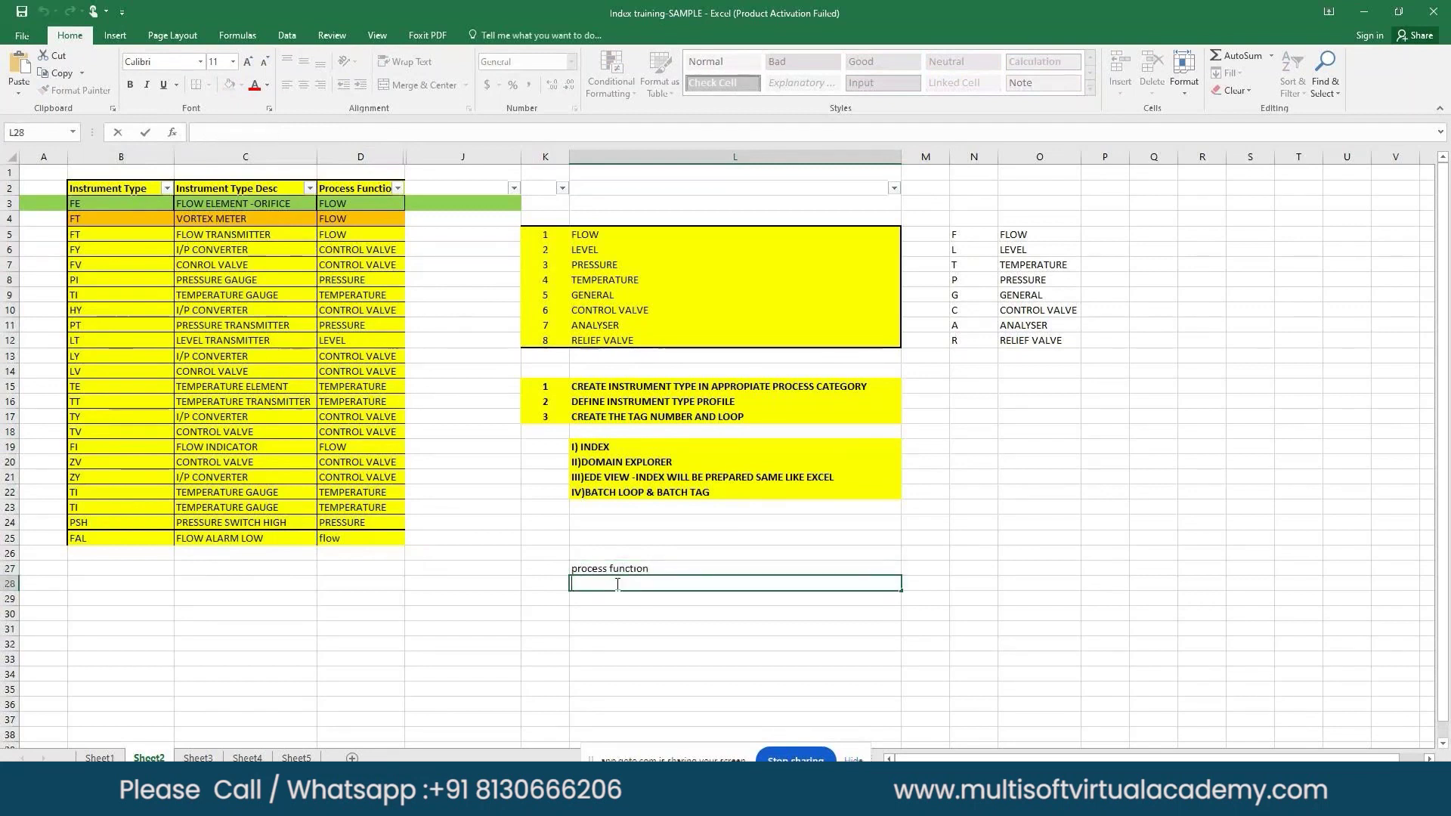
{"action": "type", "text": "instrument type"}
{"action": "left_click", "coordinate": [657, 674]}
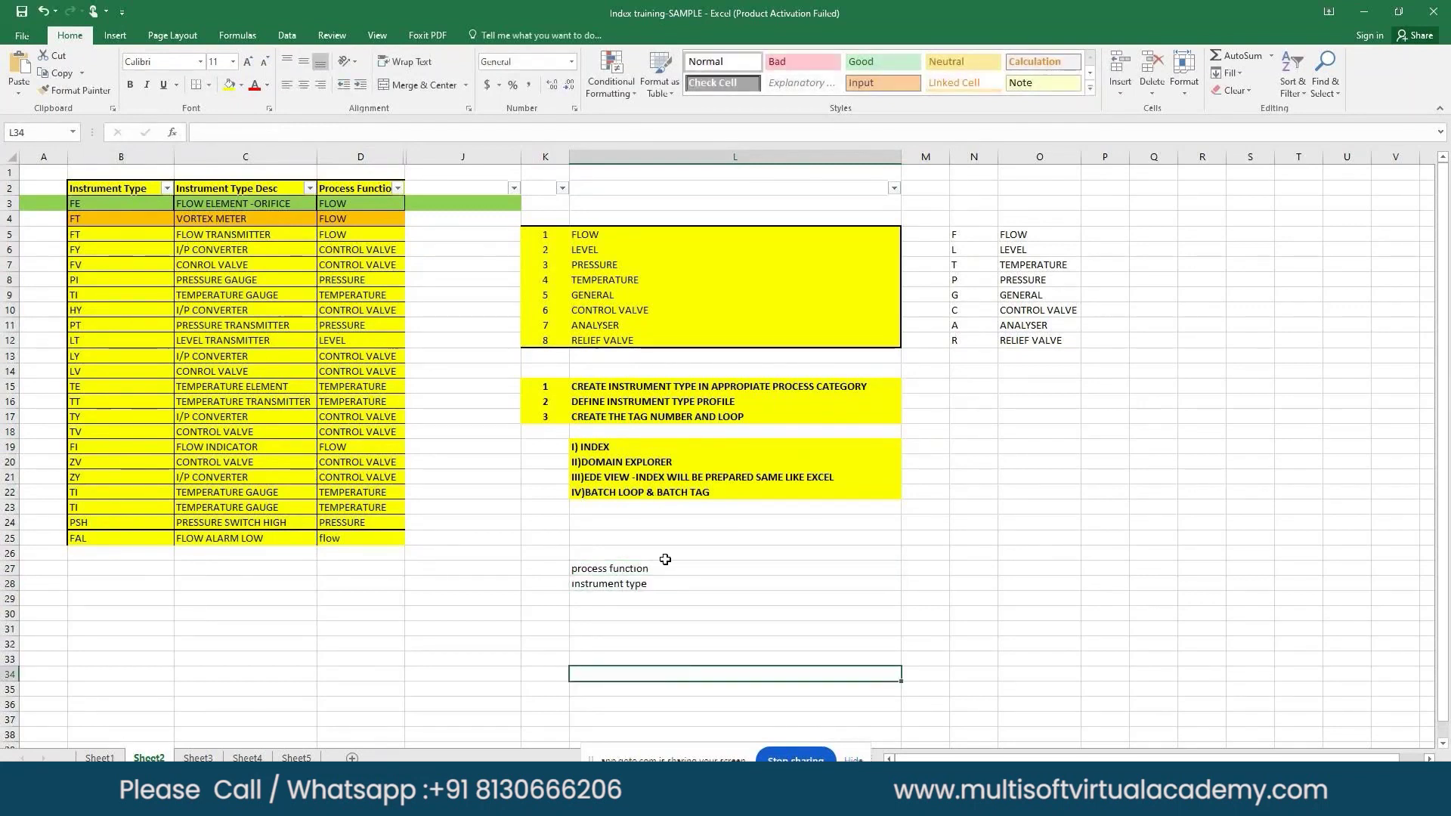
Append 'or usethe predefined instrument type' to step 1 in L15 and widen column L
{"action": "left_click", "coordinate": [557, 385]}
{"action": "left_click_drag", "start_coordinate": [558, 386], "coordinate": [617, 417]}
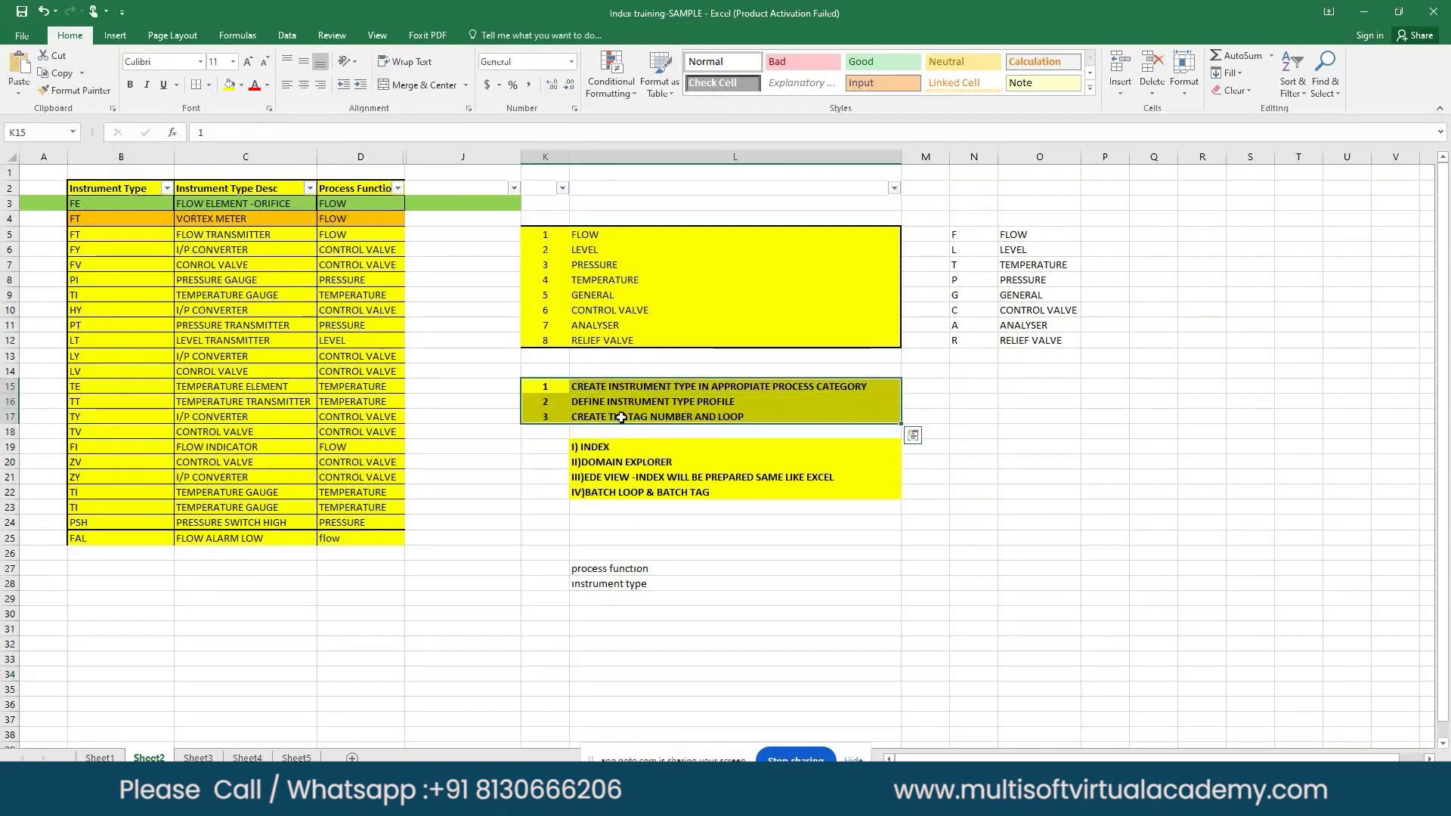
{"action": "left_click", "coordinate": [585, 389]}
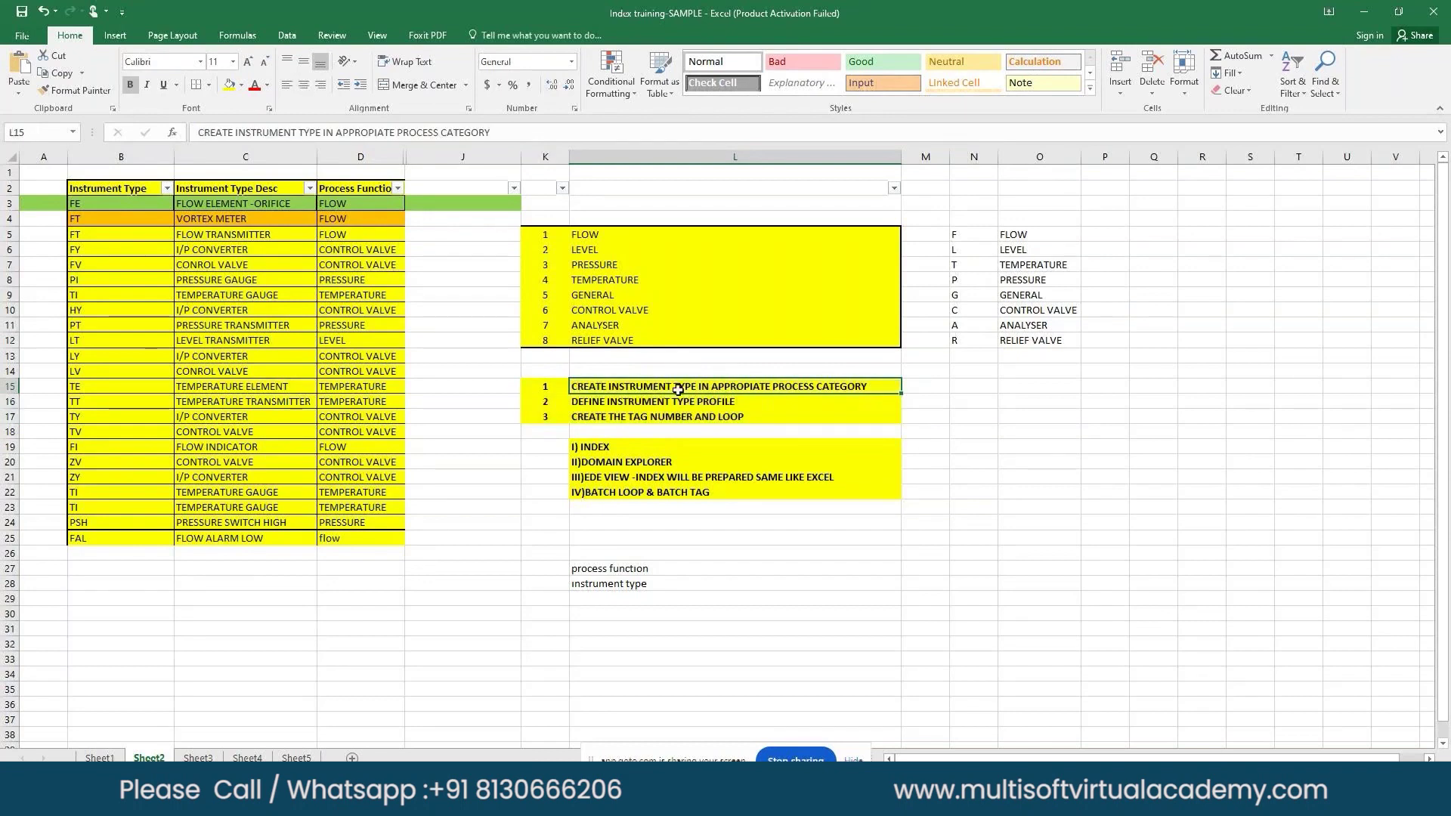
{"action": "double_click", "coordinate": [892, 387]}
{"action": "type", "text": "or"}
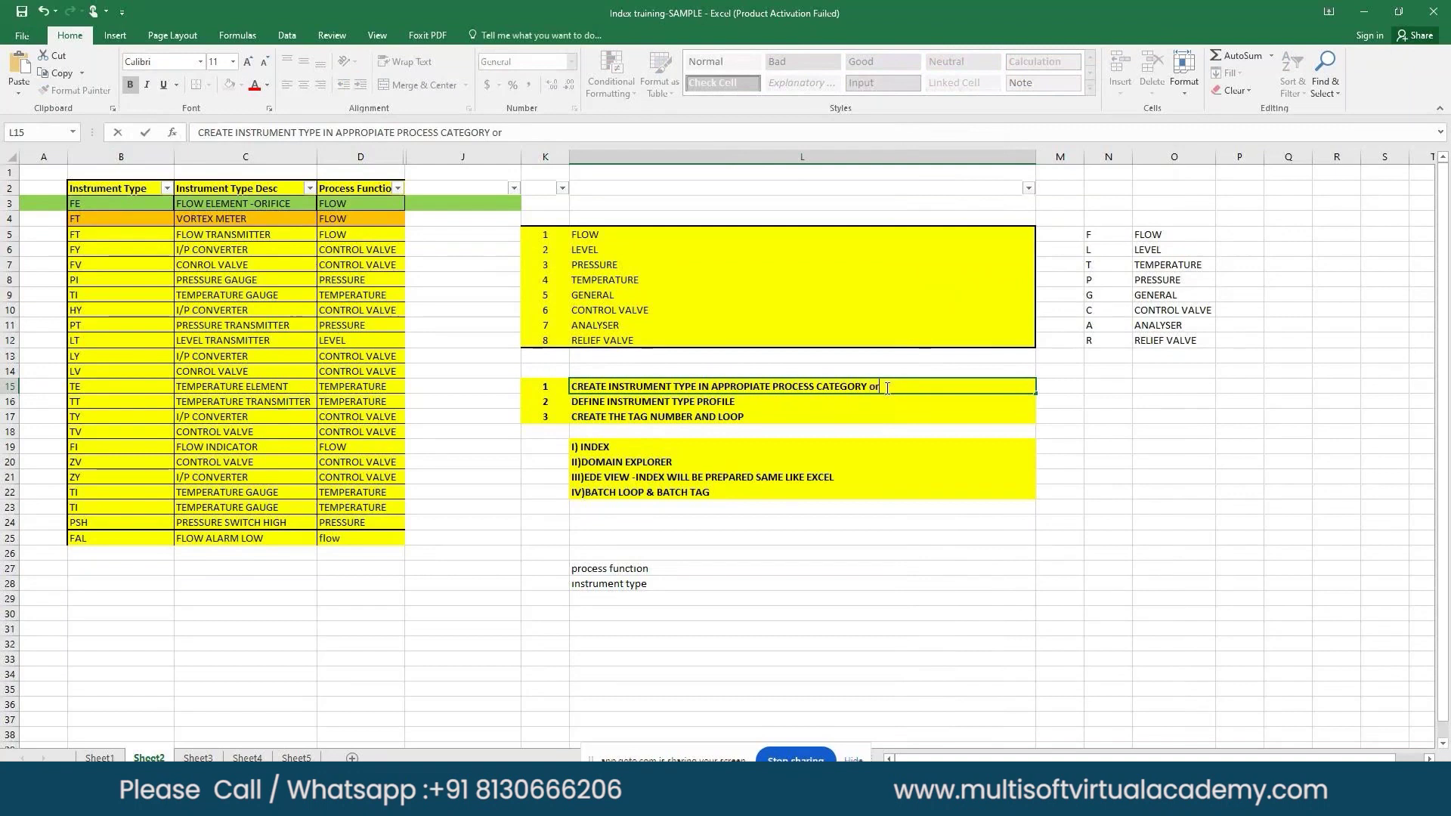
{"action": "type", "text": " usethe p"}
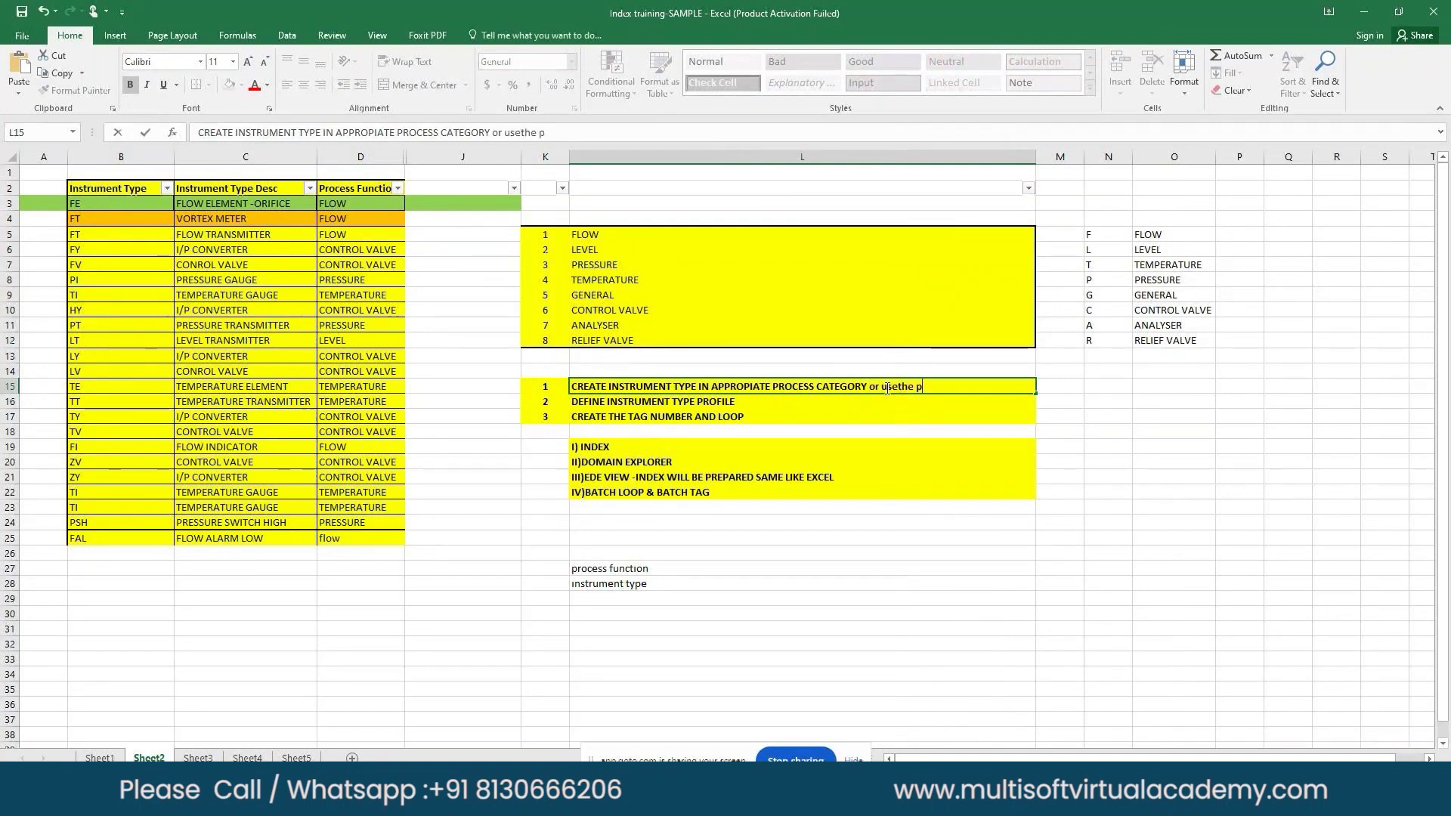
{"action": "type", "text": "redefined instrument type"}
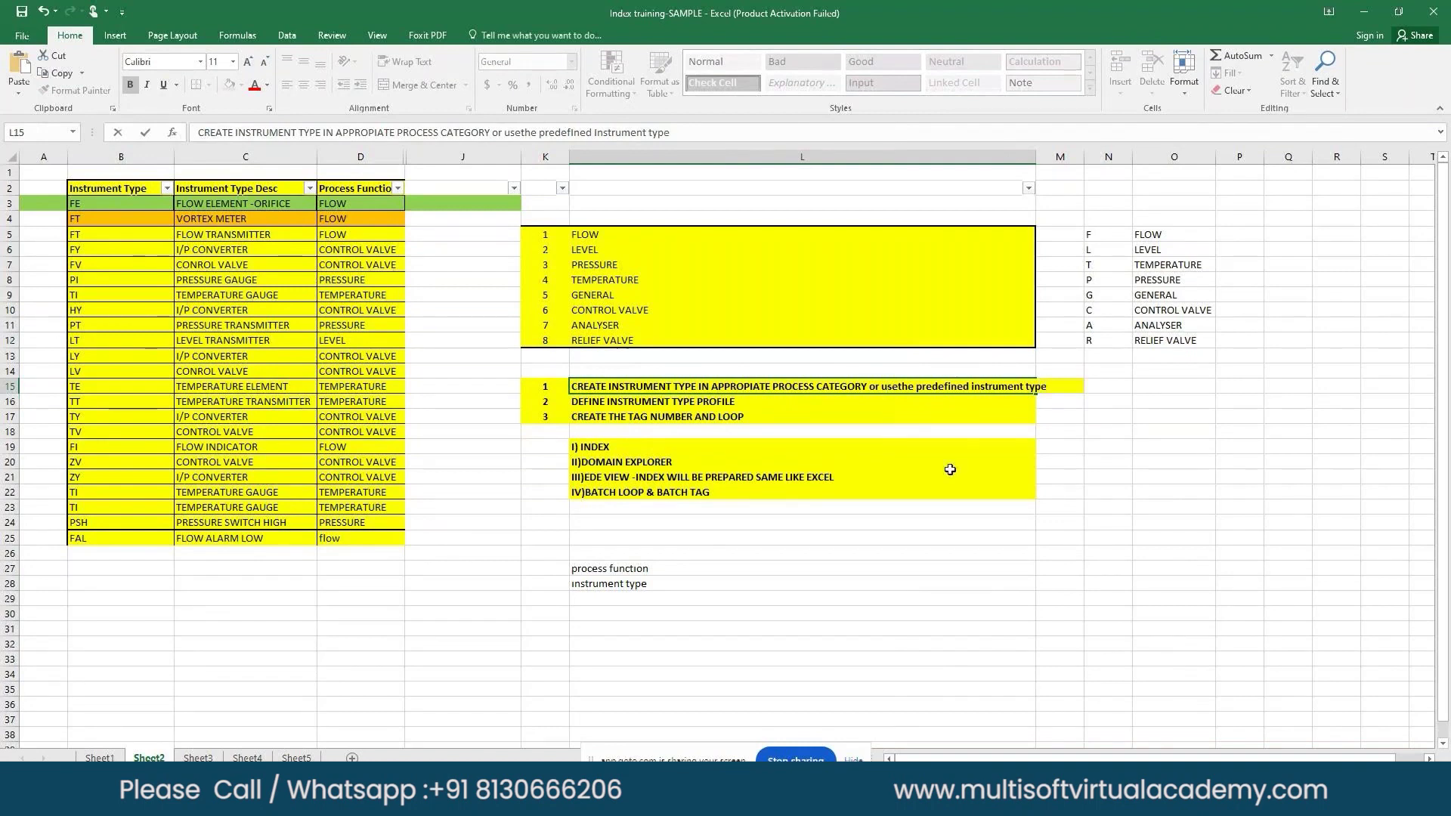
{"action": "left_click", "coordinate": [945, 522]}
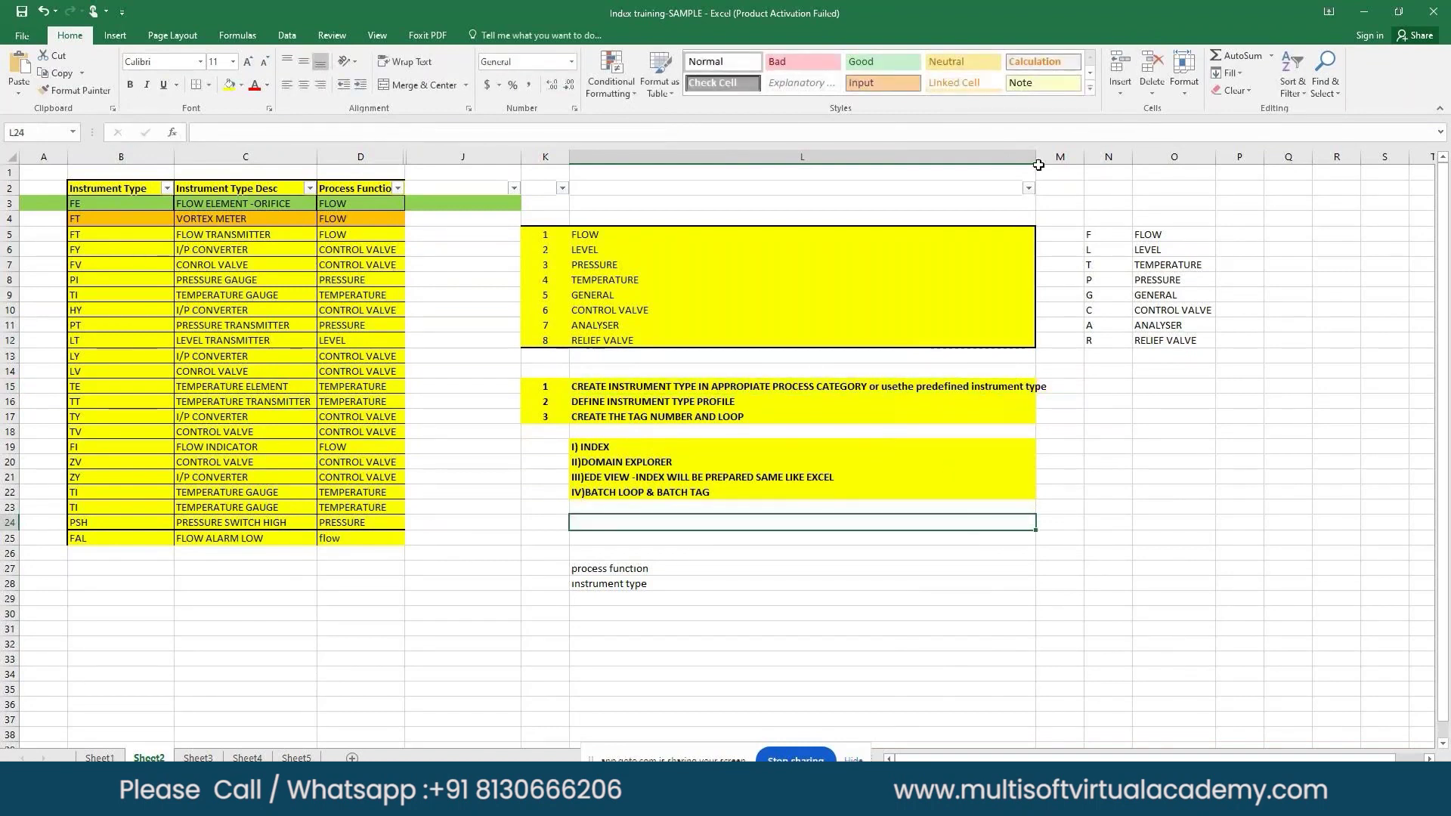
{"action": "left_click_drag", "start_coordinate": [1039, 164], "coordinate": [1066, 165]}
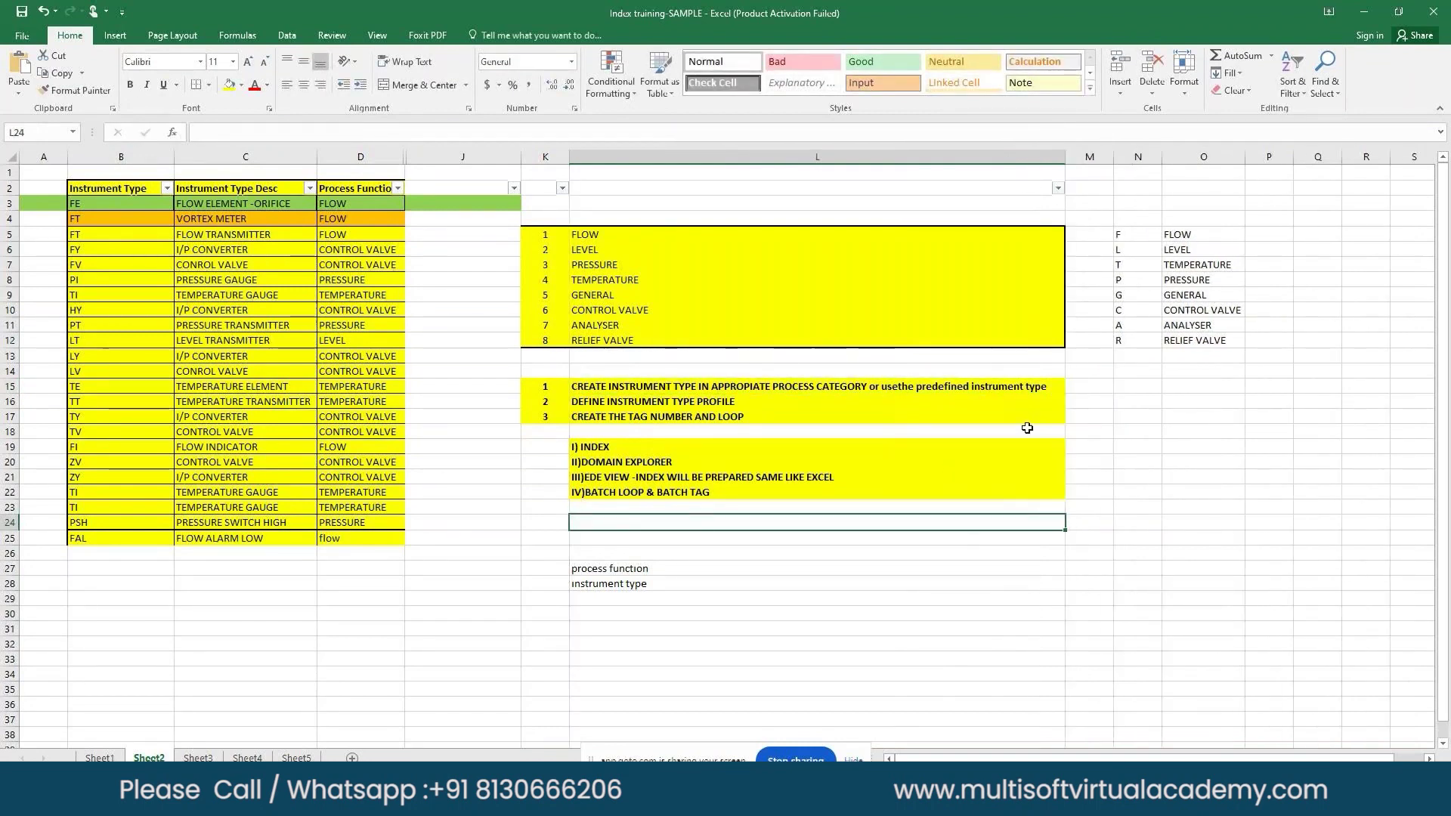
{"action": "left_click", "coordinate": [761, 391]}
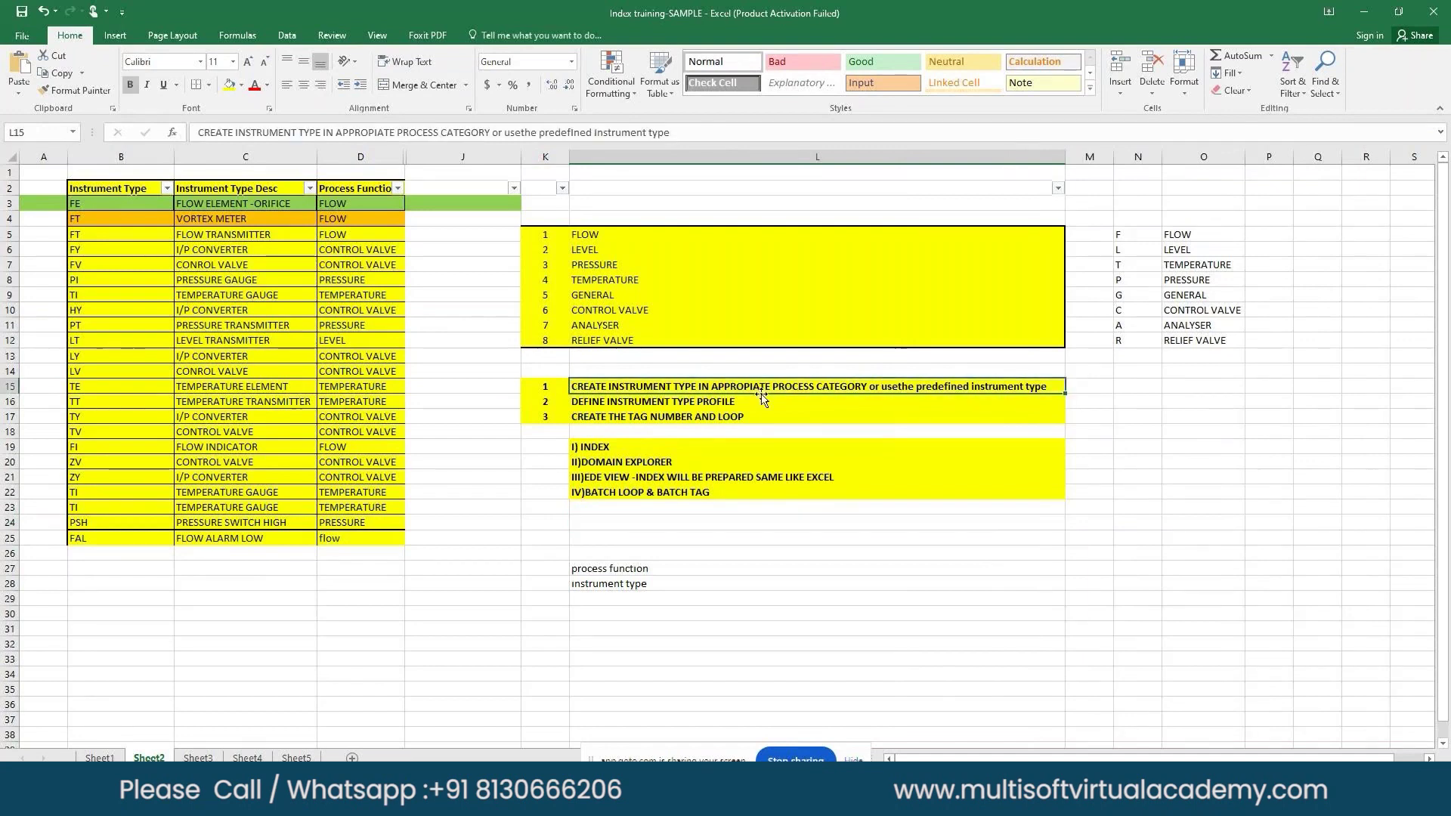
Enter ADMIN in M15 beside step 1, then review the instrument table and step 2
{"action": "left_click", "coordinate": [1091, 386]}
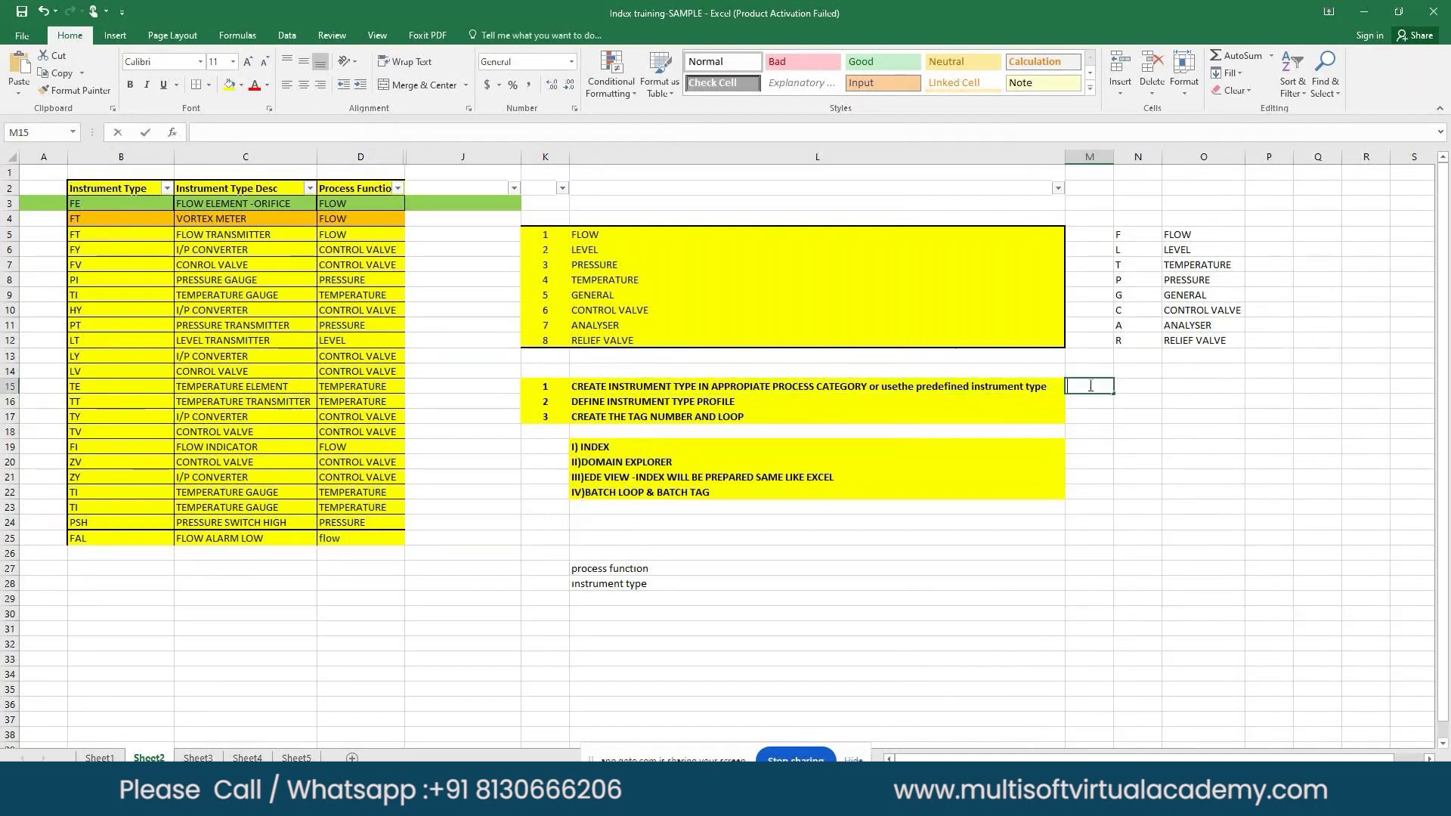
{"action": "type", "text": "ADMIN"}
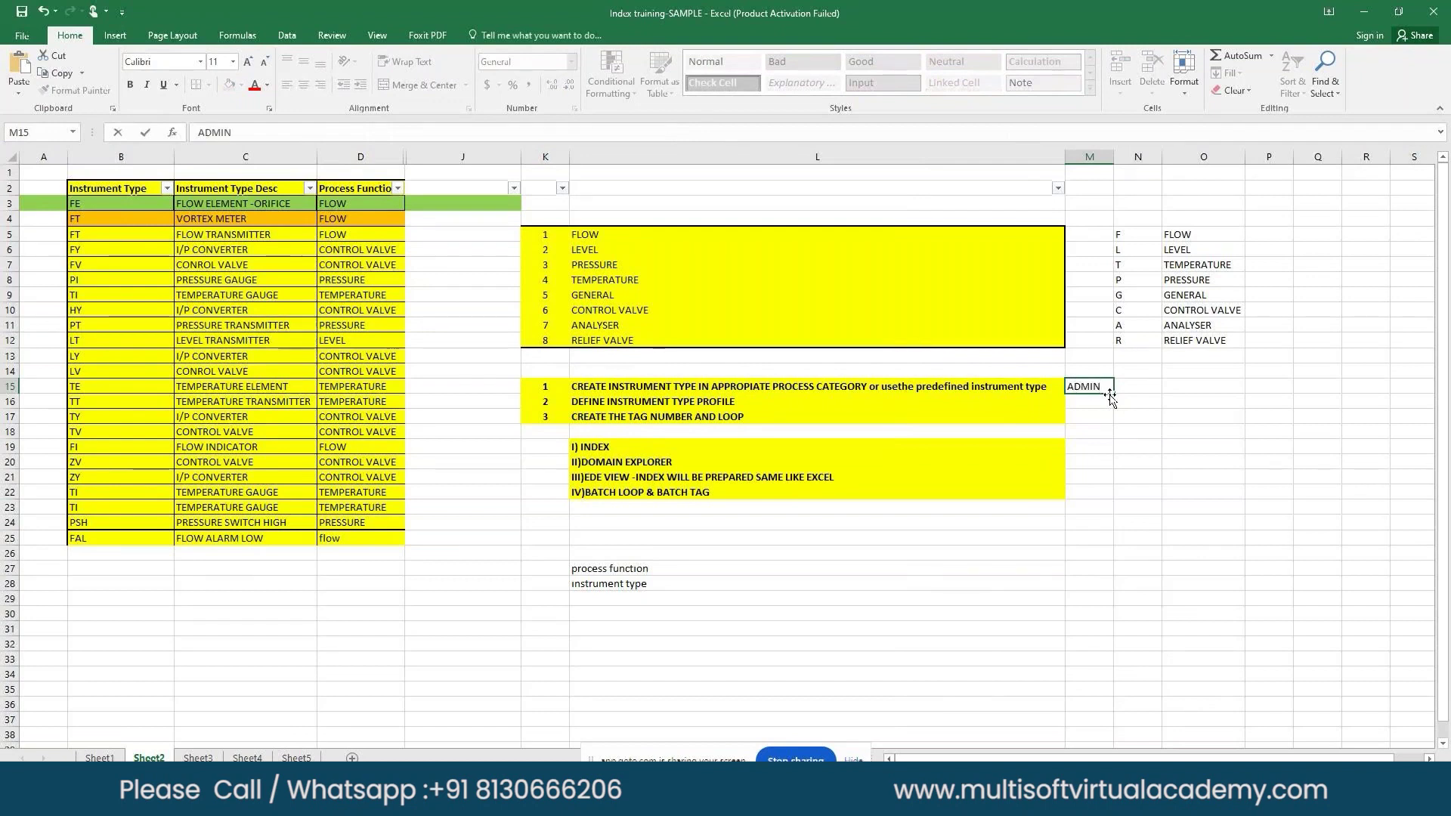
{"action": "left_click_drag", "start_coordinate": [92, 195], "coordinate": [352, 531]}
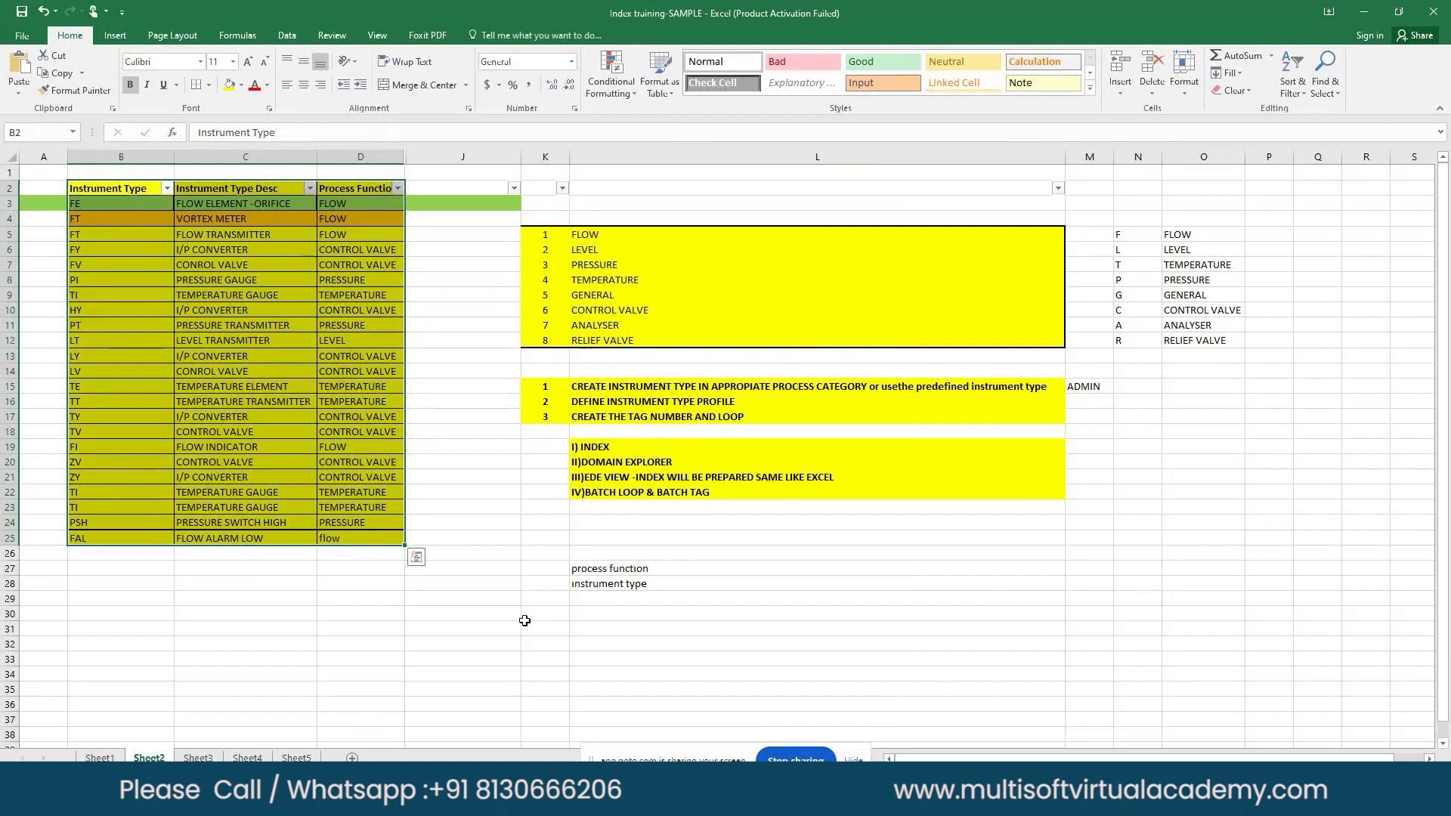
{"action": "left_click", "coordinate": [628, 589]}
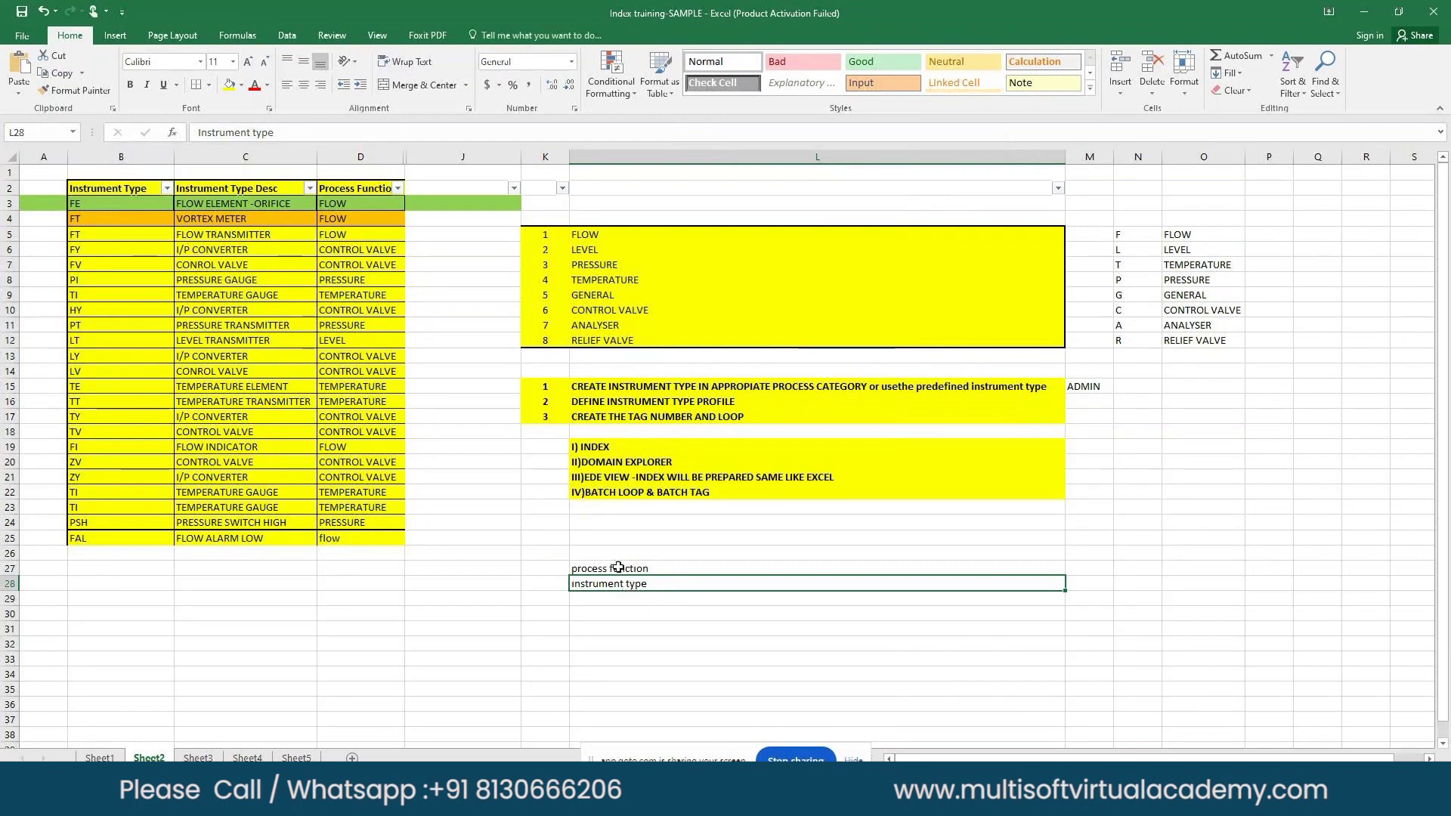
{"action": "left_click", "coordinate": [637, 401]}
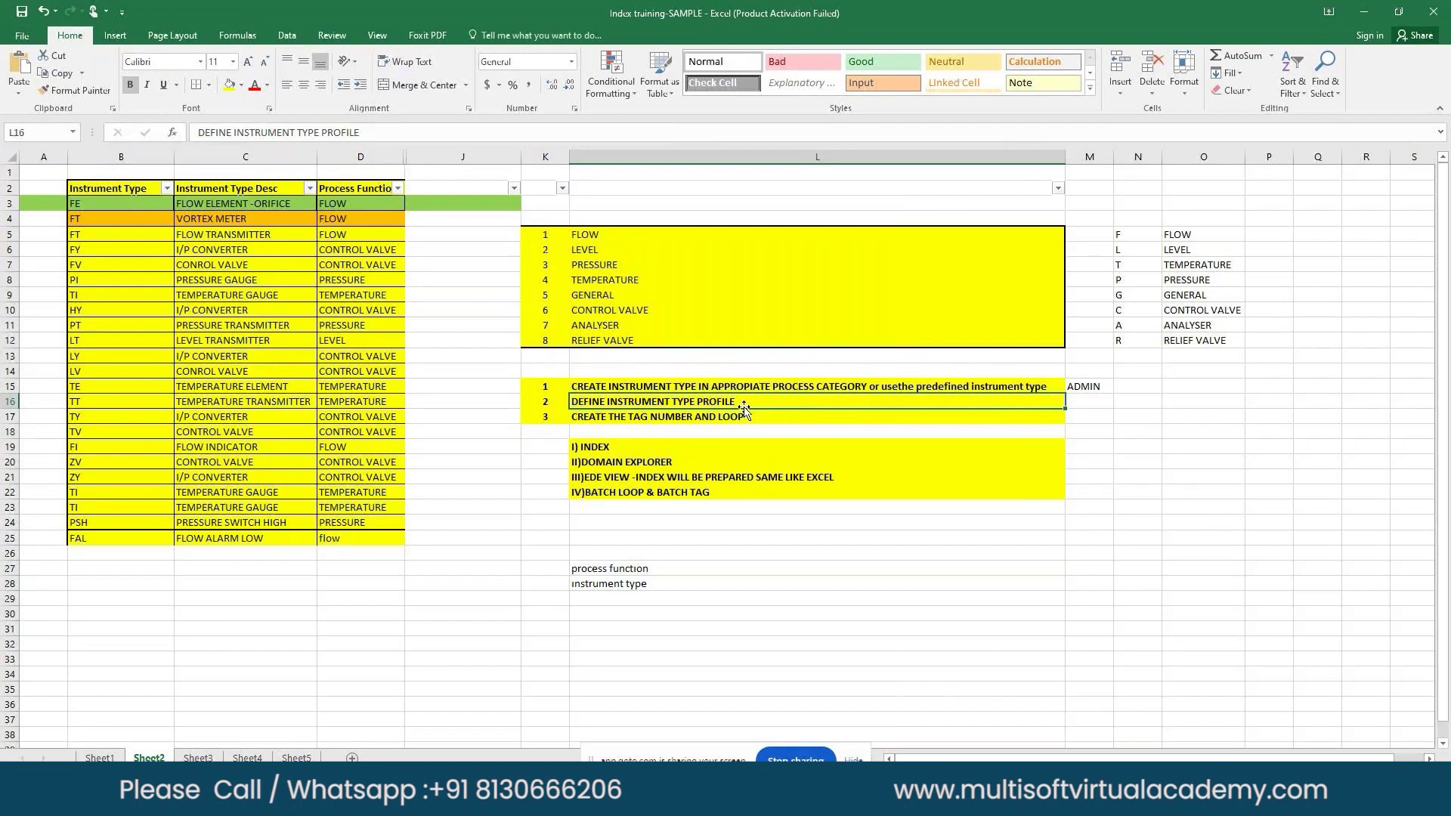
Enter ADMIN in M16 for step 2 by accepting the autocomplete from 'AD'
{"action": "left_click", "coordinate": [1083, 403]}
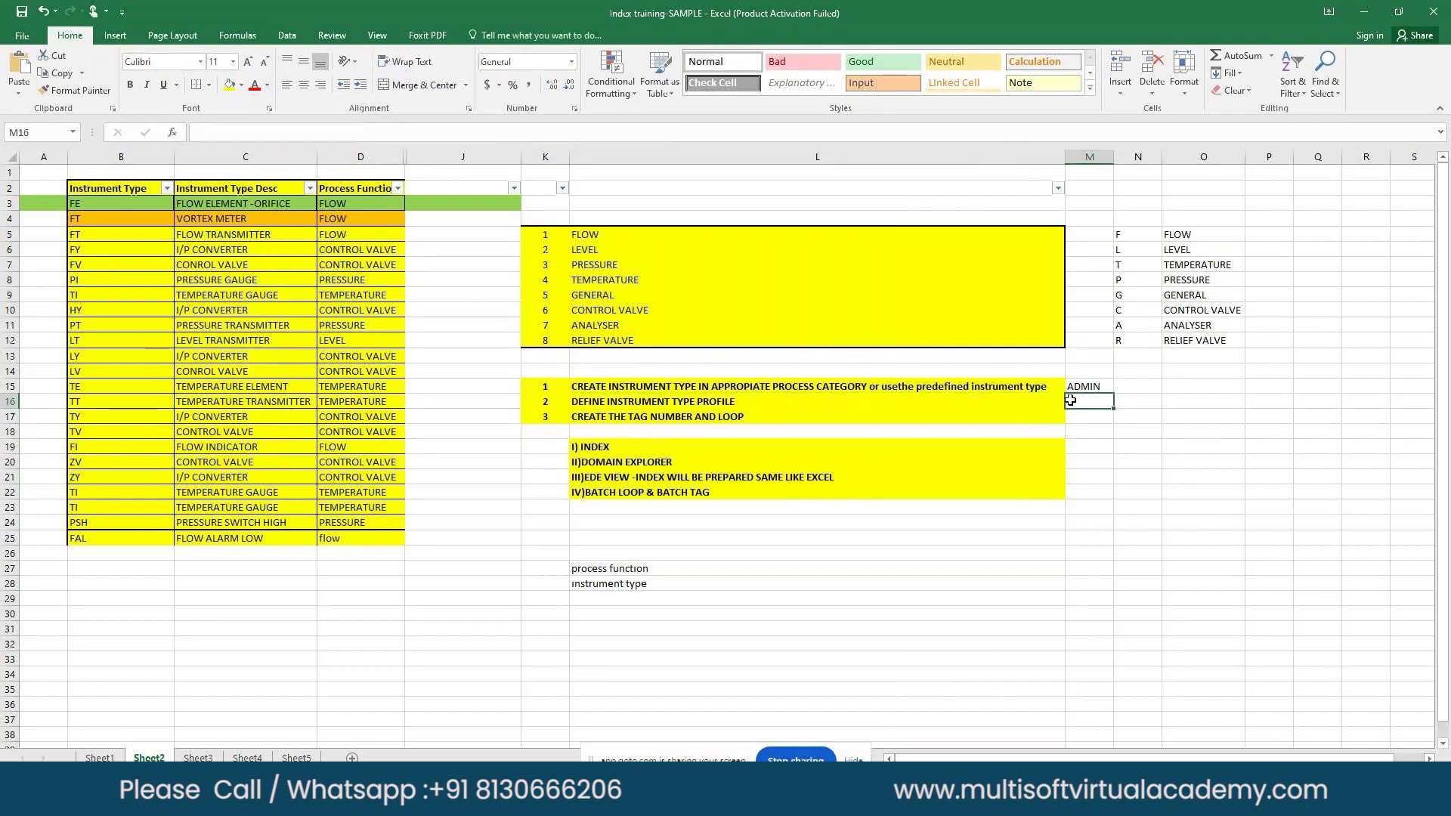
{"action": "type", "text": "ADMIN"}
{"action": "key", "text": "Return"}
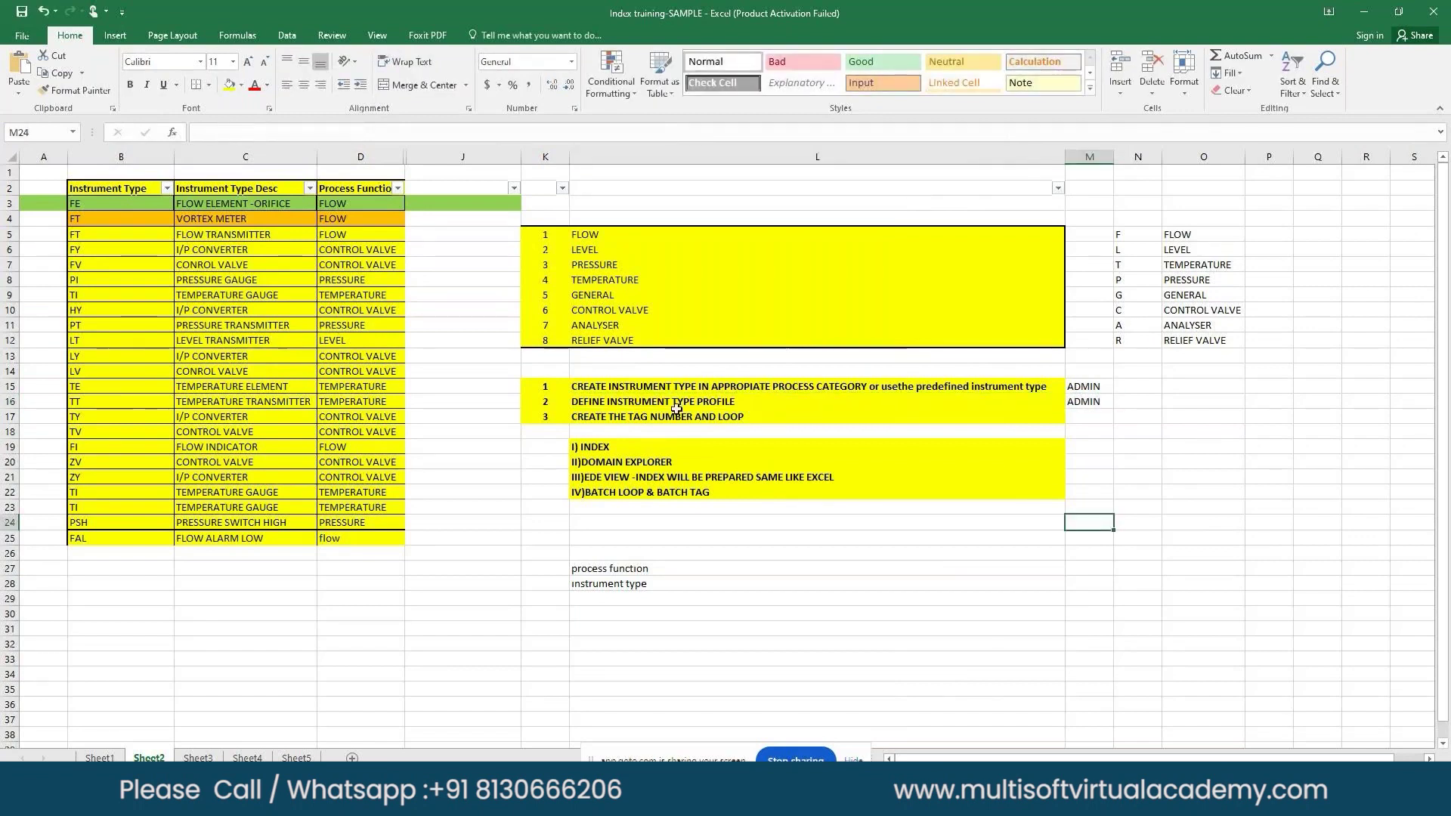
{"action": "left_click", "coordinate": [719, 420]}
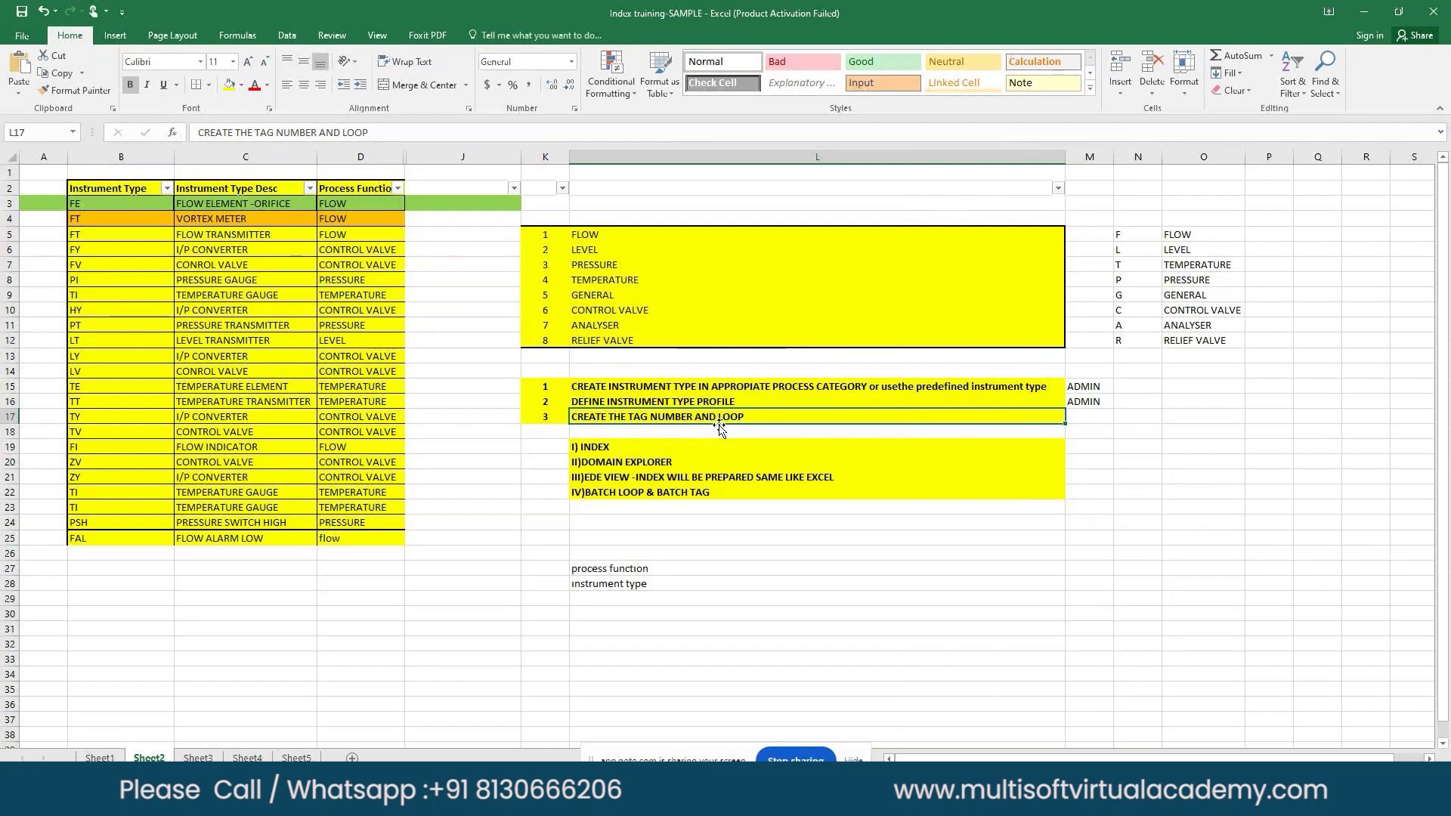
{"action": "left_click", "coordinate": [642, 509]}
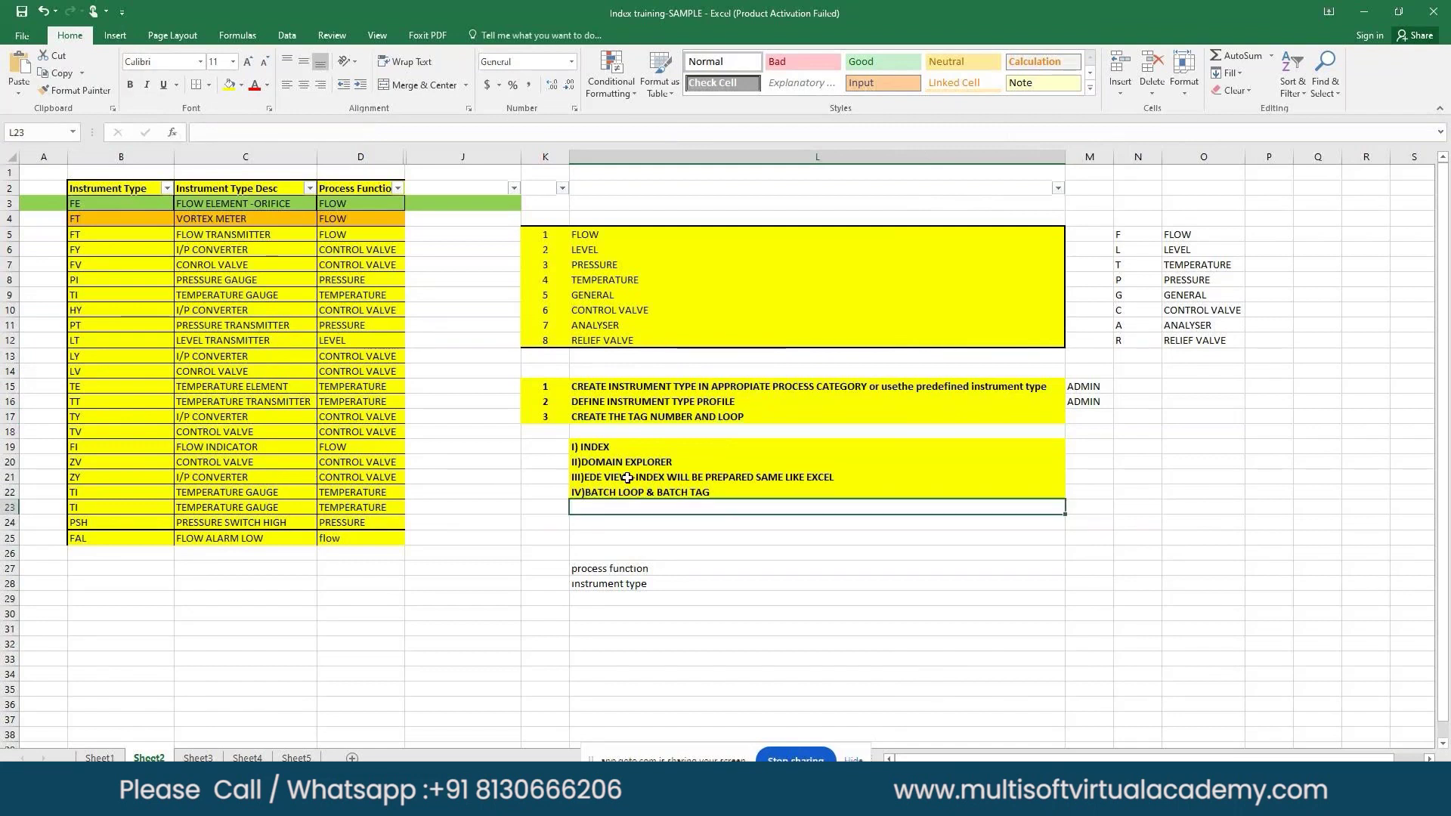